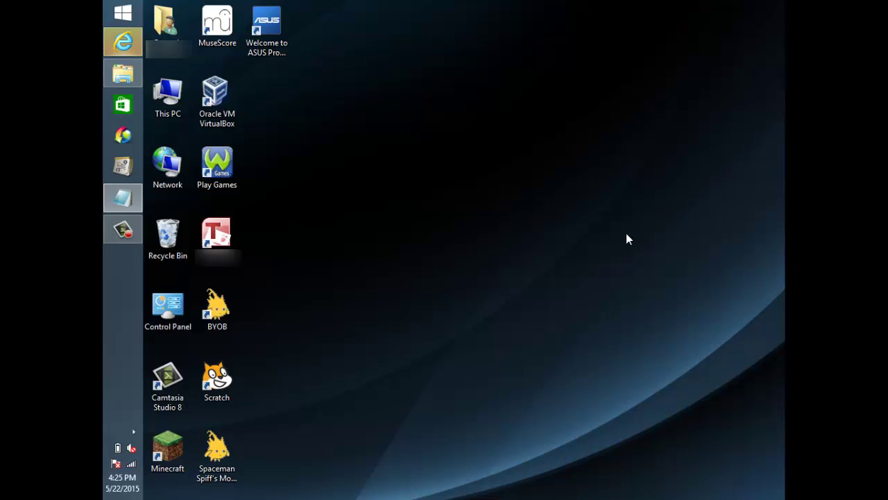
# - Open the desktop's personalization settings and look through the available themes
pyautogui.rightClick(567, 195)
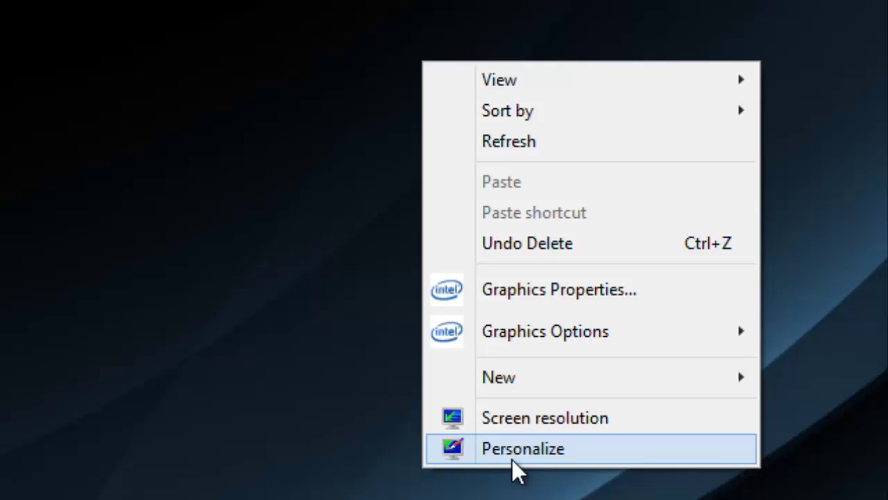
pyautogui.click(517, 451)
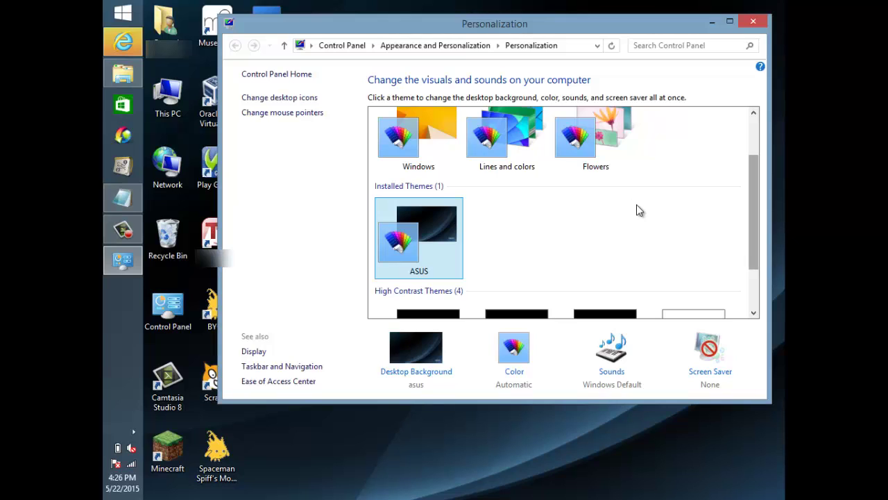
pyautogui.scroll(2, 638, 208)
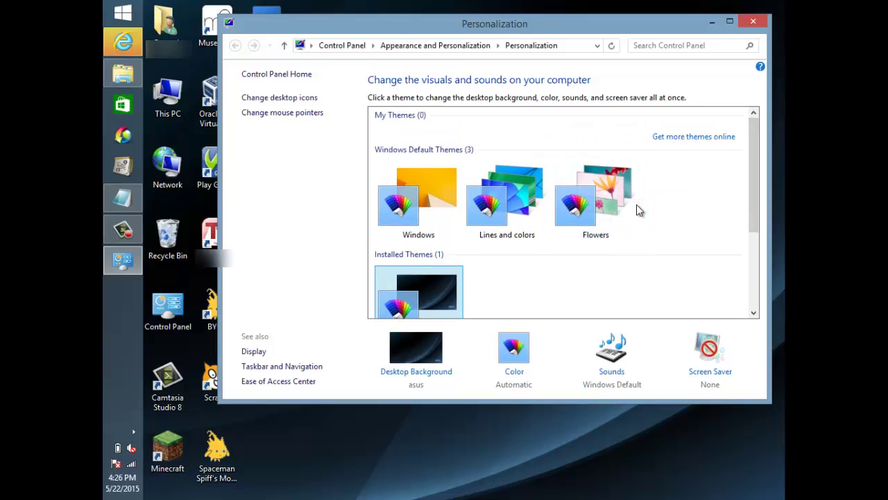
pyautogui.scroll(-1, 638, 208)
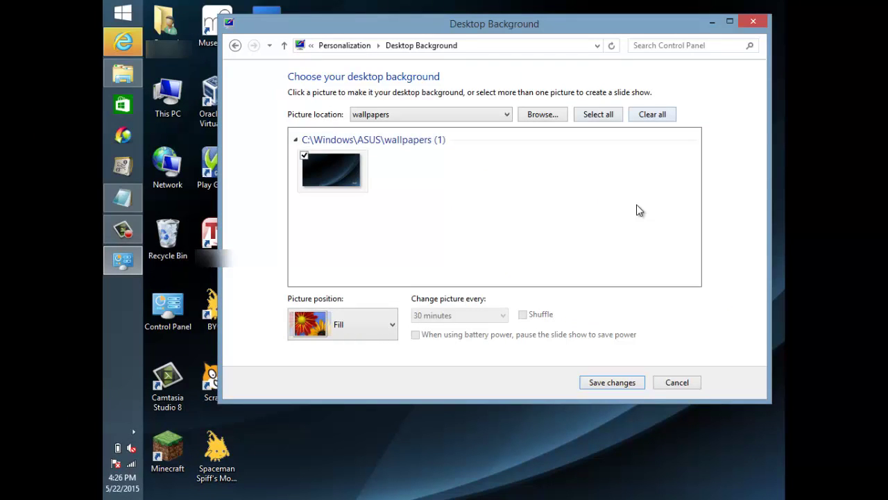
# - Browse the folders and drives under This PC for a background picture location, and leave without choosing one
pyautogui.hotkey('alt', 'b')
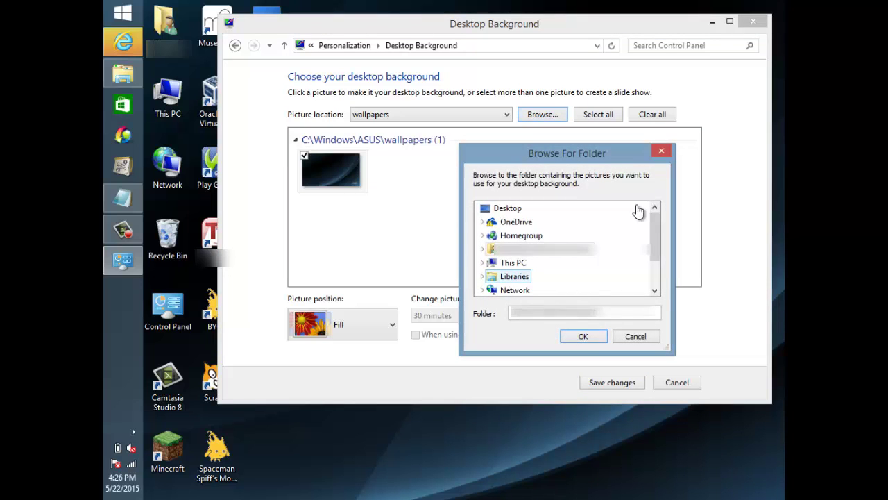
pyautogui.press('Down')
pyautogui.press('Right')
pyautogui.scroll(-1, 639, 210)
pyautogui.press('Down')
pyautogui.press('Down')
pyautogui.press('Down')
pyautogui.press('Down')
pyautogui.press('Down')
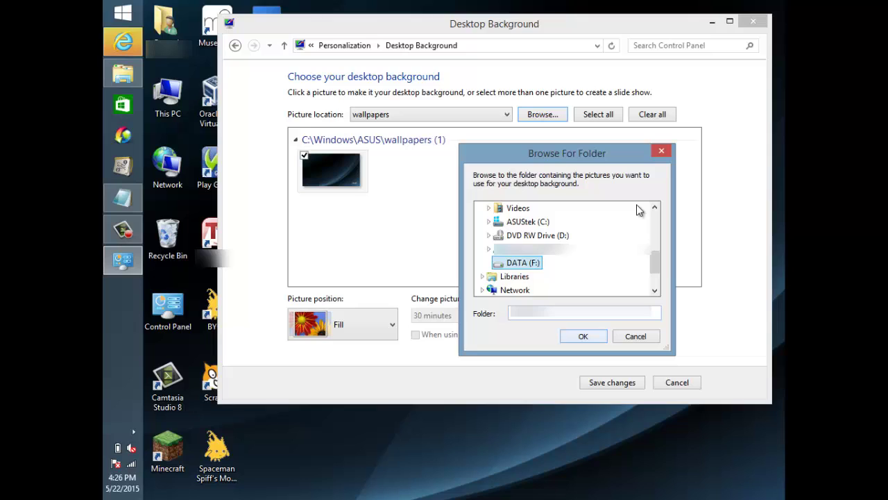
pyautogui.press('Escape')
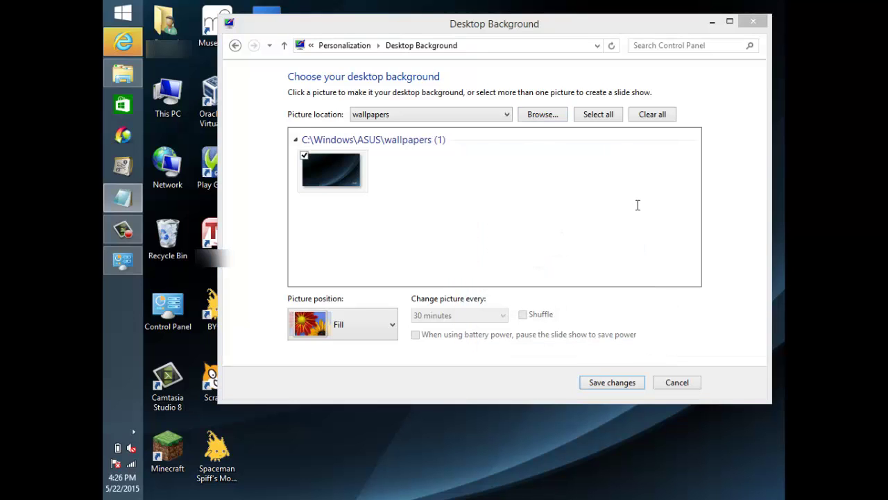
# - Set the picture location for the desktop background to Solid Colors
pyautogui.hotkey('shift', 'Tab')
pyautogui.hotkey('alt', 'Down')
pyautogui.press('Home')
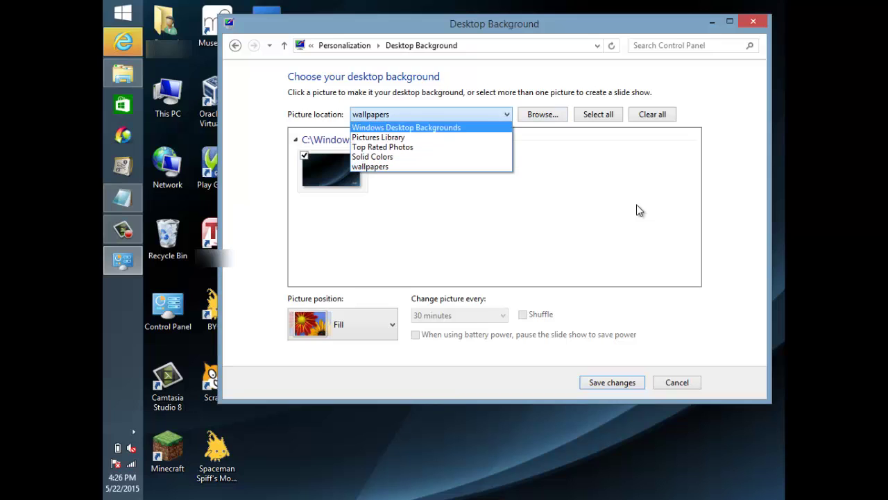
pyautogui.press('Down')
pyautogui.press('Down')
pyautogui.press('Down')
pyautogui.press('Return')
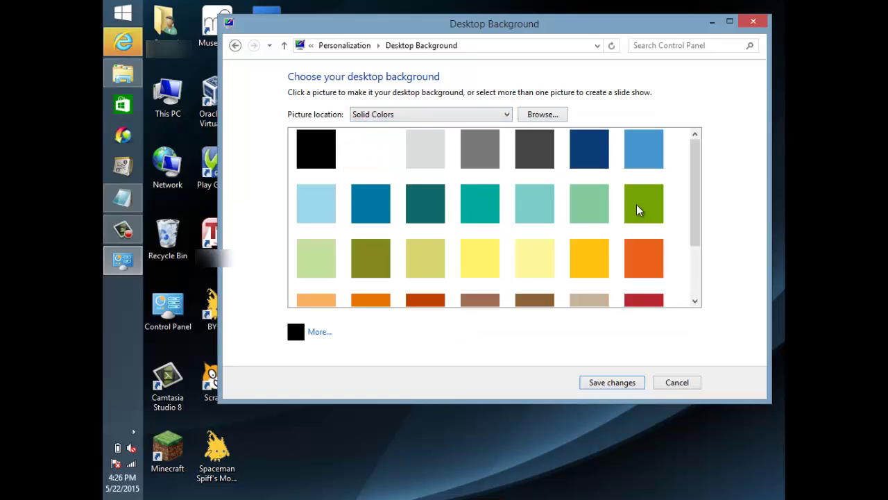
# - Try the medium blue and green solid colors as the desktop background, and discard the change
pyautogui.click(644, 148)
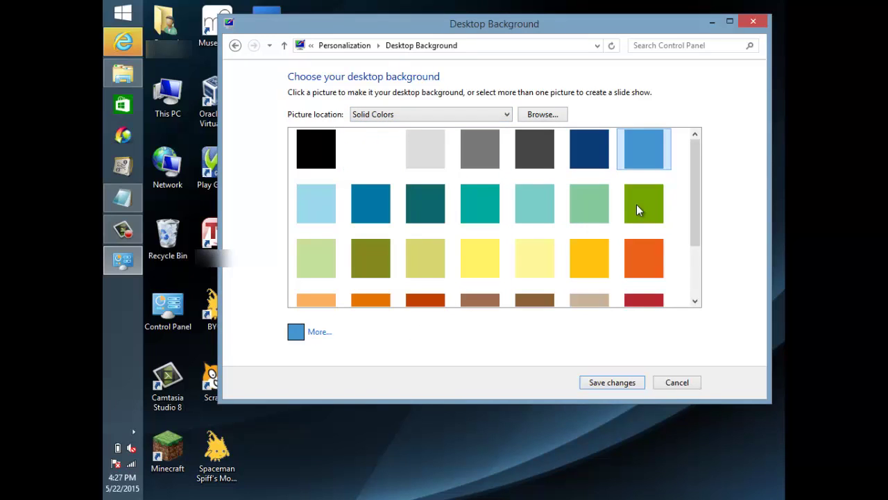
pyautogui.press('Down')
pyautogui.press('Down')
pyautogui.press('Down')
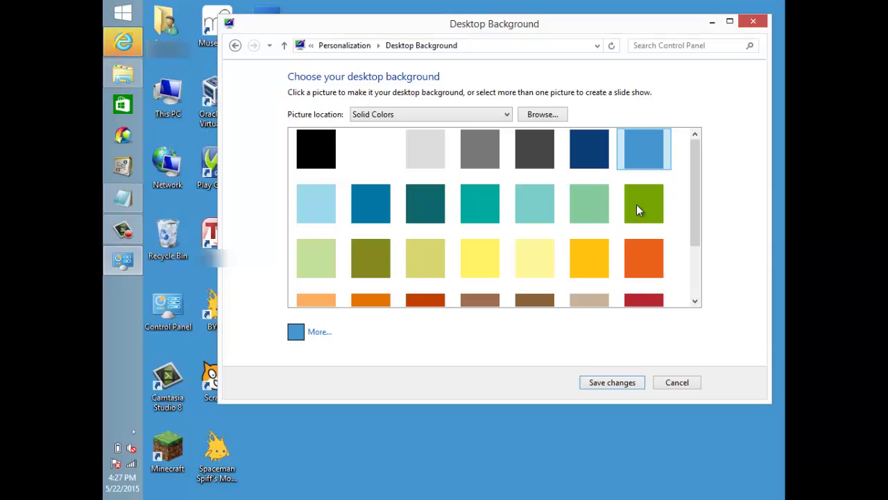
pyautogui.press('Up')
pyautogui.press('Up')
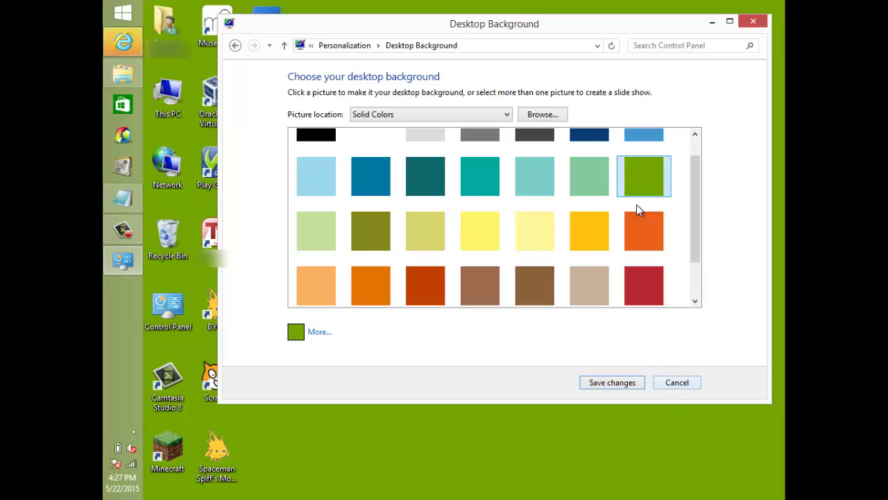
pyautogui.press('Escape')
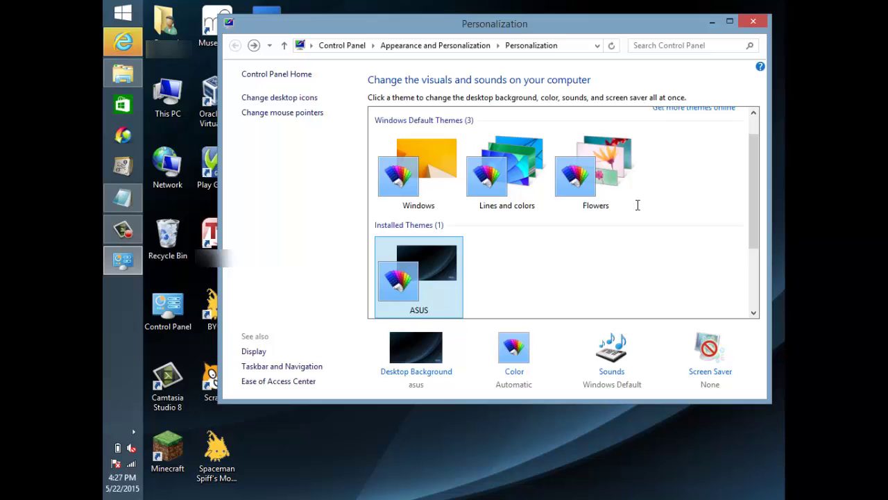
# - Reopen the desktop background settings and set the picture location to Windows Desktop Backgrounds
pyautogui.hotkey('alt', 'Right')
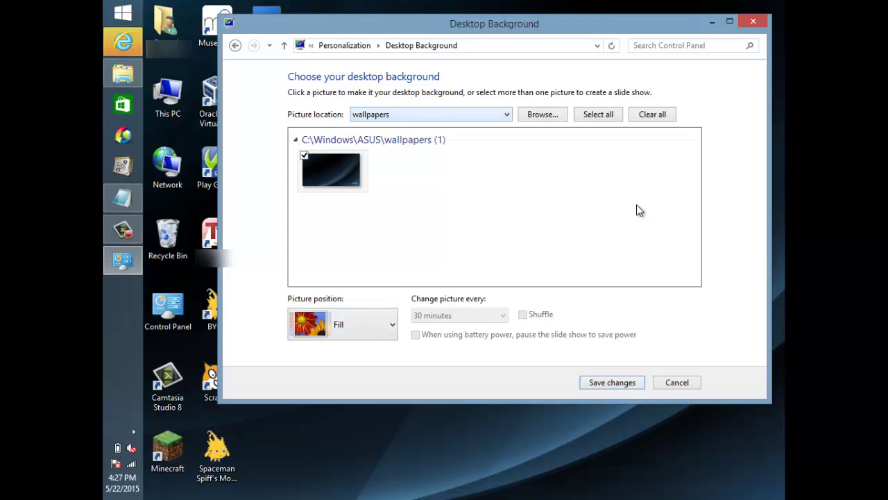
pyautogui.hotkey('alt', 'Down')
pyautogui.press('Home')
pyautogui.press('Return')
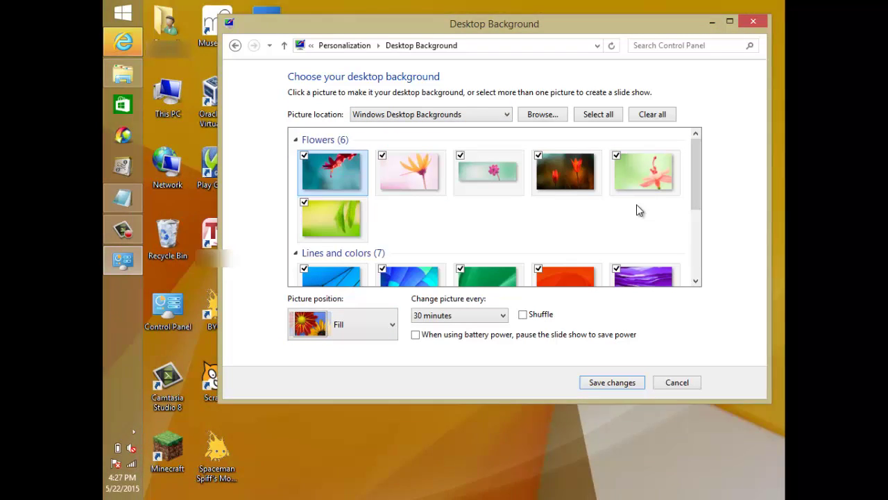
# - Clear the picture selection and select only the first Flowers picture and the second Lines and colors picture for a slide show
pyautogui.click(637, 205)
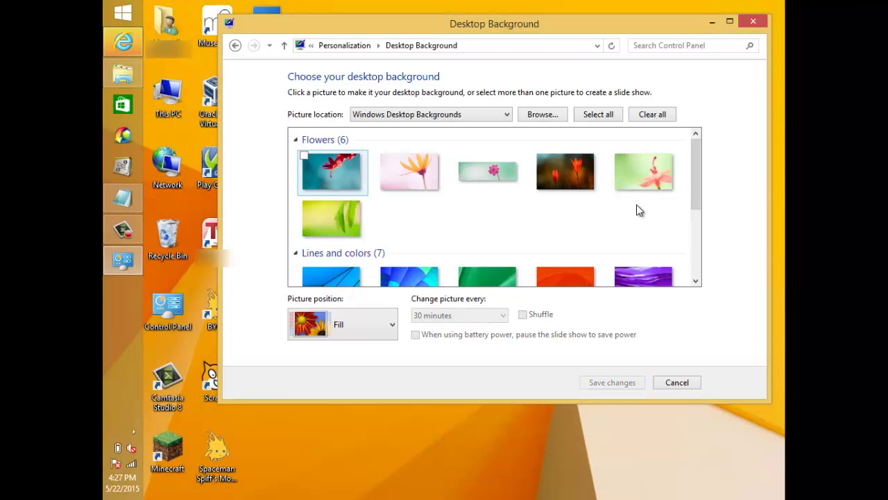
pyautogui.press('space')
pyautogui.scroll(-3, 637, 205)
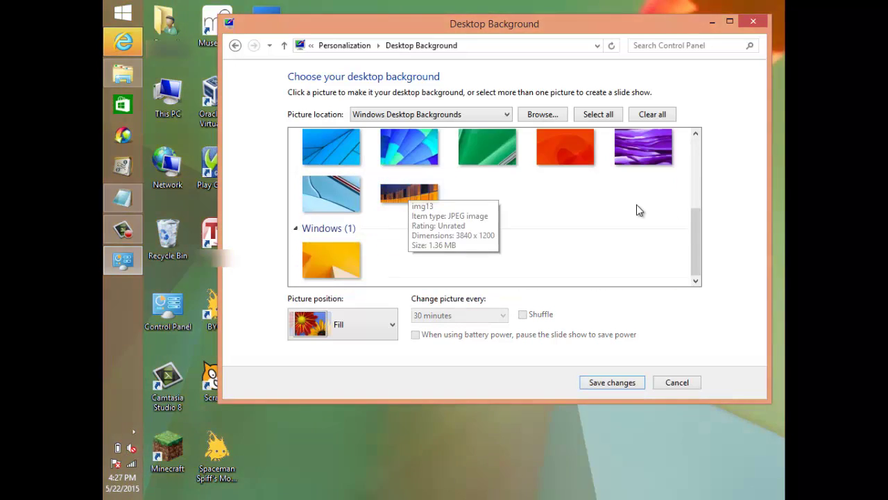
pyautogui.scroll(1, 636, 205)
pyautogui.press('Right')
pyautogui.press('Left')
pyautogui.press('Right')
pyautogui.press('space')
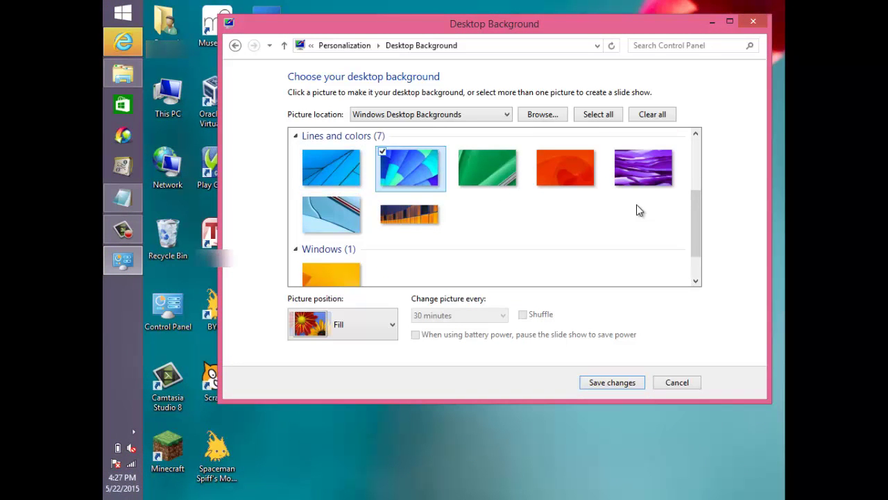
# - Examine the intervals offered for changing the slide show picture, without picking another one
pyautogui.scroll(2, 637, 204)
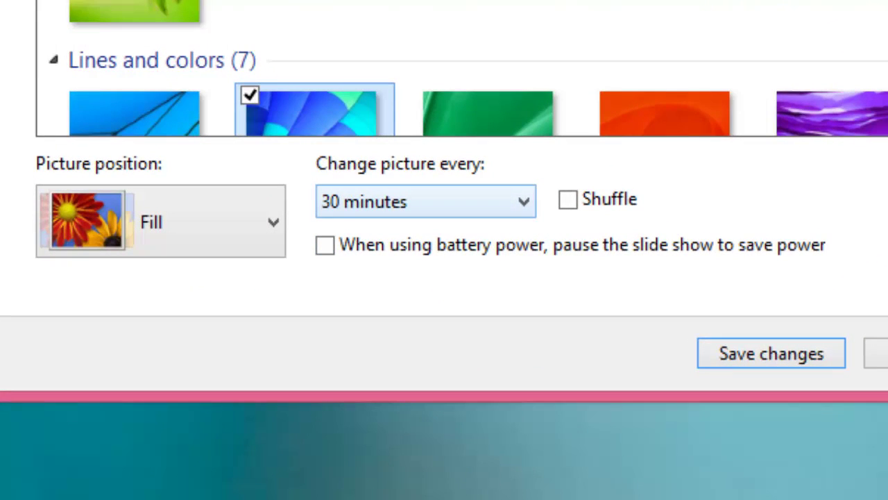
pyautogui.click(425, 201)
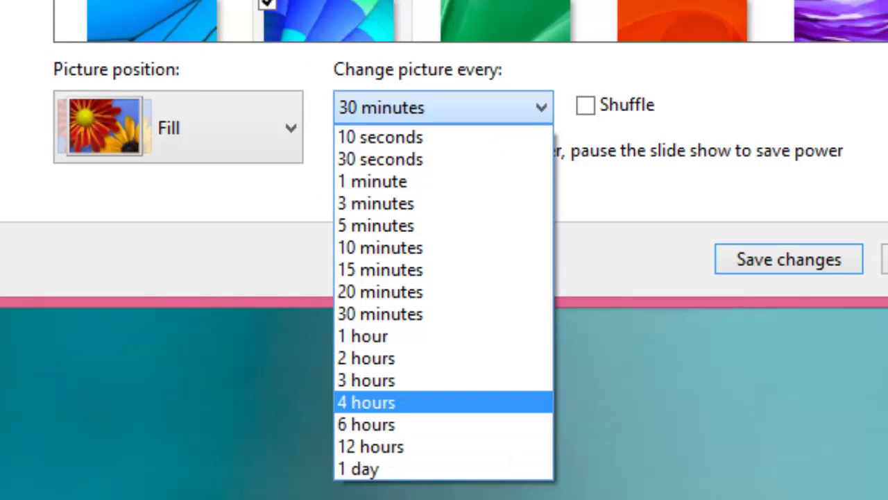
pyautogui.press('Escape')
# - Try the Fit and Stretch picture positions for the desktop background
pyautogui.click(177, 127)
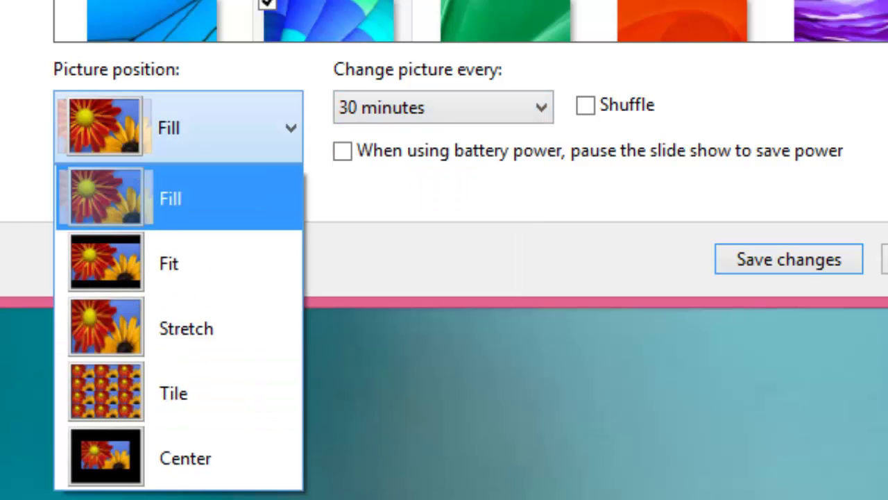
pyautogui.press('Down')
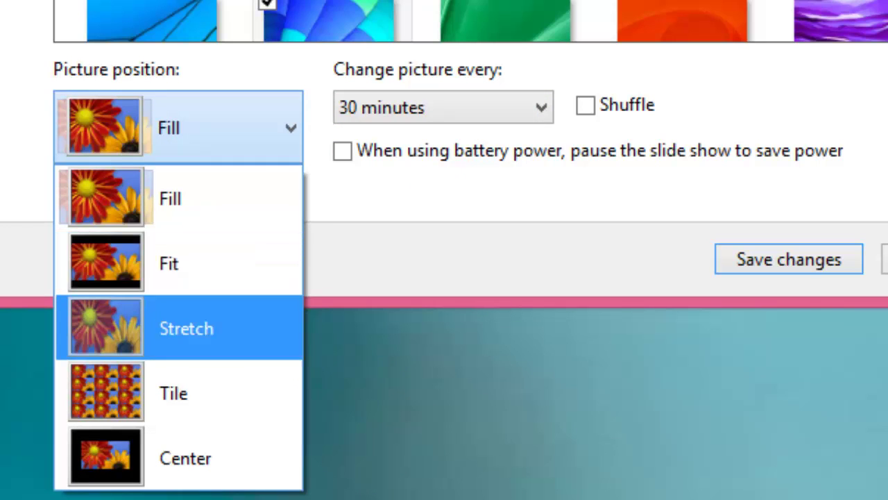
pyautogui.press('Up')
pyautogui.press('Return')
pyautogui.hotkey('alt', 'Down')
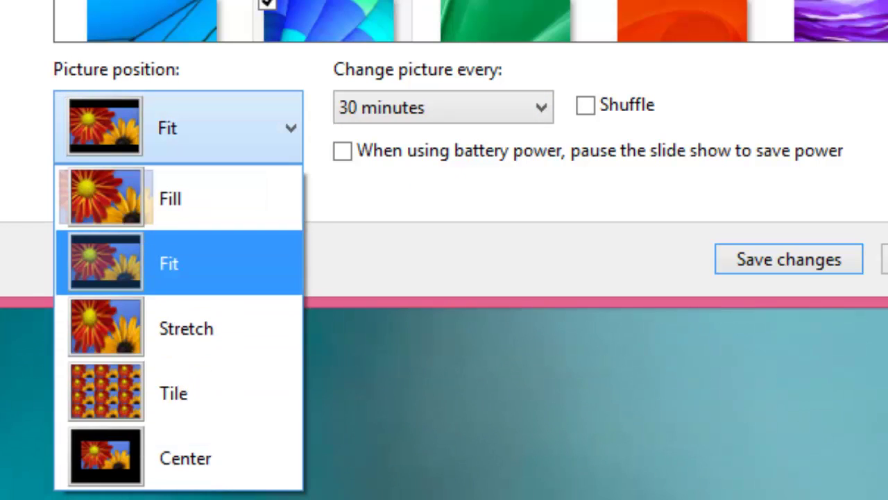
pyautogui.press('Down')
pyautogui.press('Return')
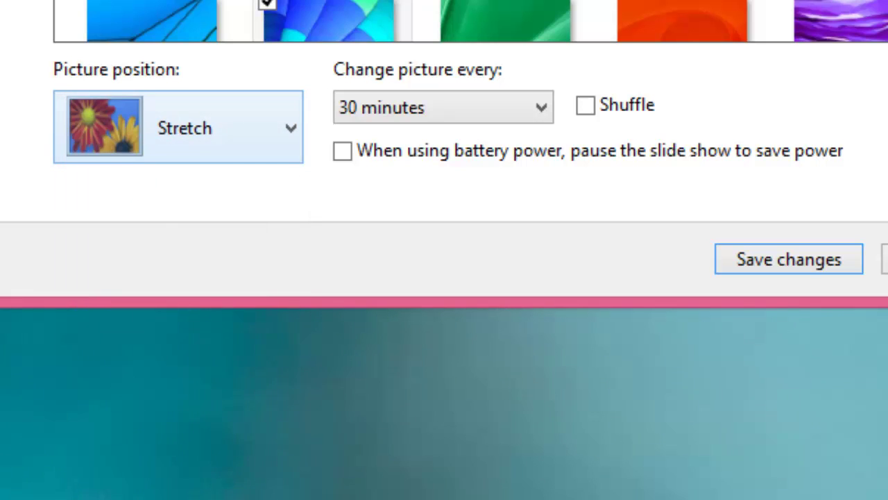
# - Try the Tile and Center picture positions for the desktop background
pyautogui.hotkey('alt', 'Down')
pyautogui.press('Up')
pyautogui.press('Down')
pyautogui.press('Down')
pyautogui.press('Return')
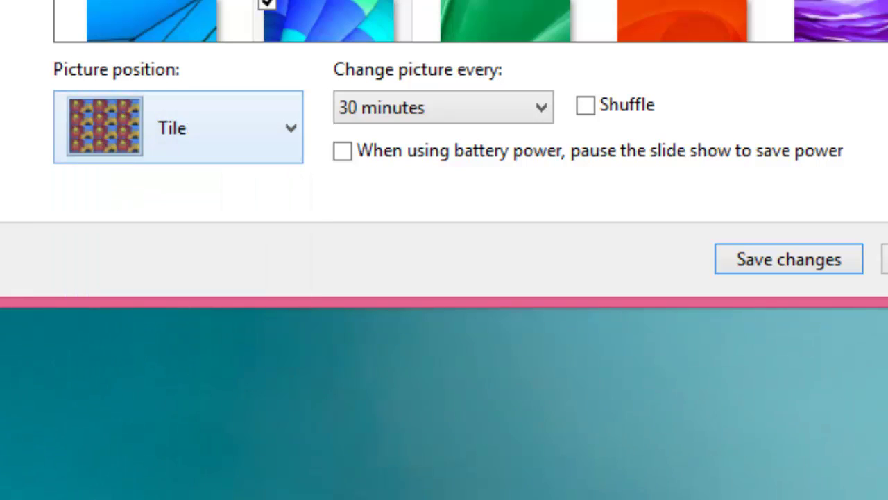
pyautogui.hotkey('alt', 'Down')
pyautogui.press('Down')
pyautogui.press('Return')
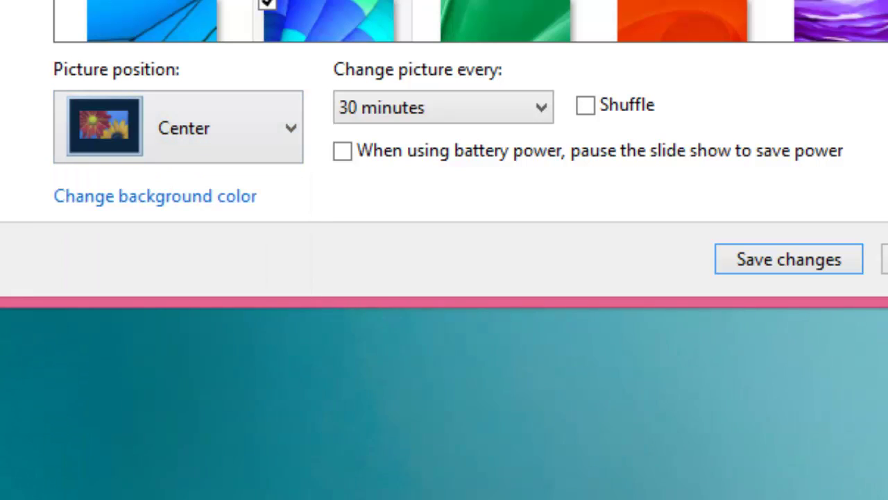
# - Set the picture position back to Fill
pyautogui.hotkey('alt', 'Down')
pyautogui.press('Up')
pyautogui.press('Up')
pyautogui.press('Up')
pyautogui.press('Up')
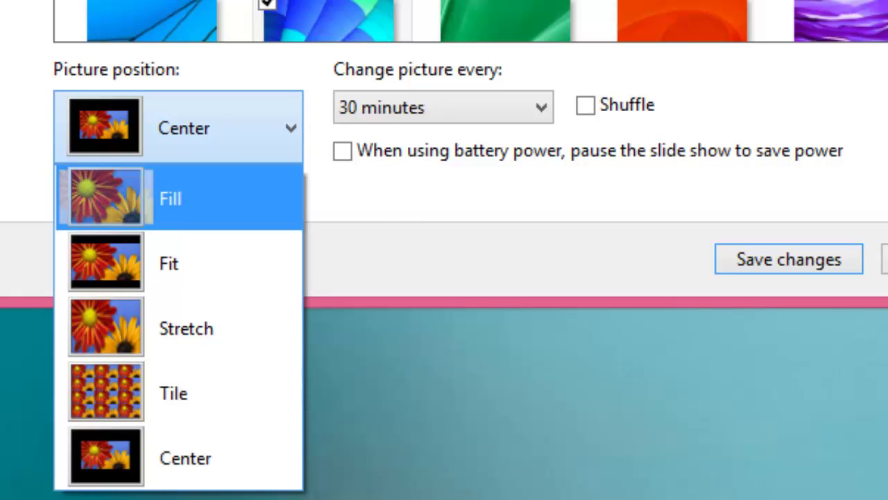
pyautogui.press('Return')
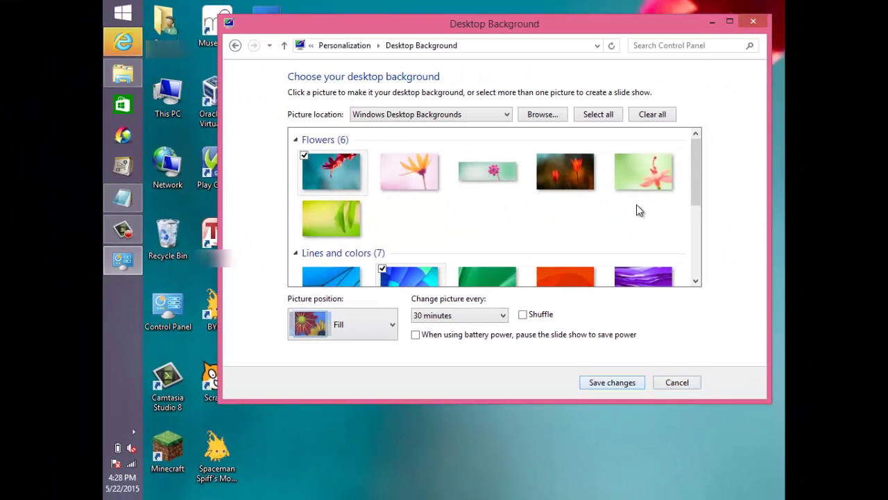
# - Leave the desktop background settings without saving the changes
pyautogui.press('Tab')
pyautogui.press('Tab')
pyautogui.press('Tab')
pyautogui.press('Tab')
pyautogui.press('Tab')
pyautogui.press('Return')
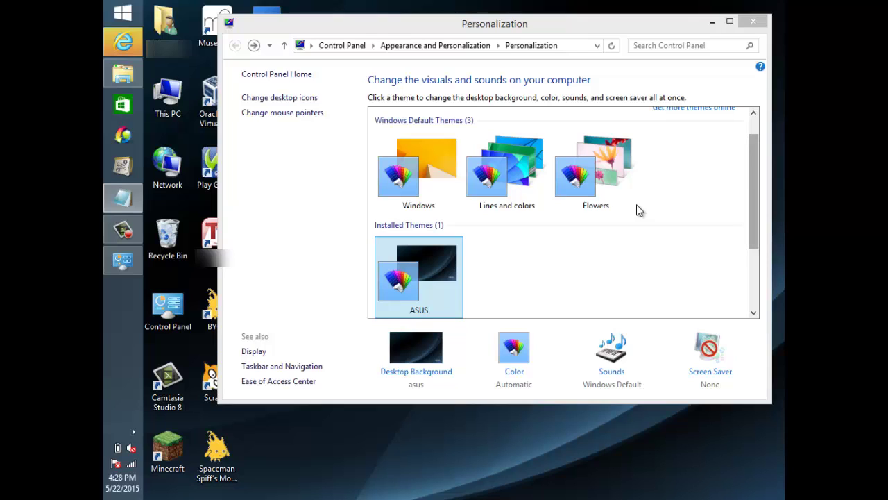
# - Try the default themes Windows, Lines and colors, and Flowers in turn
pyautogui.click(637, 206)
pyautogui.scroll(1, 637, 206)
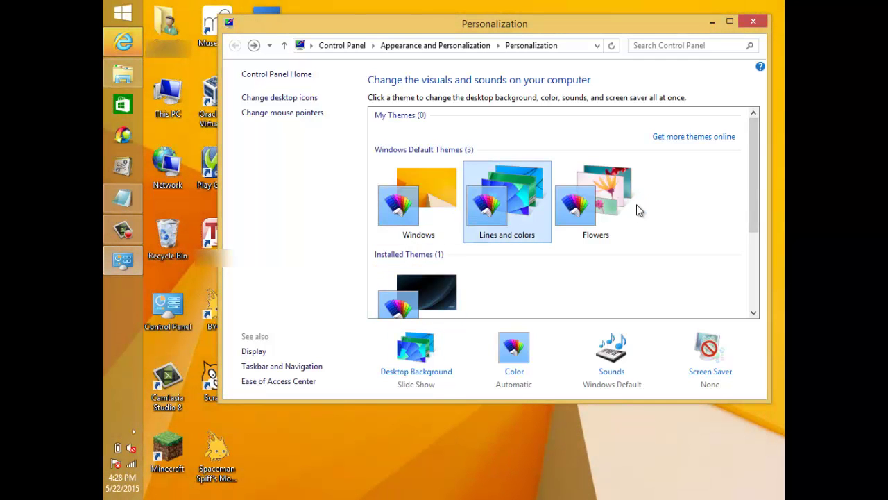
pyautogui.click(637, 209)
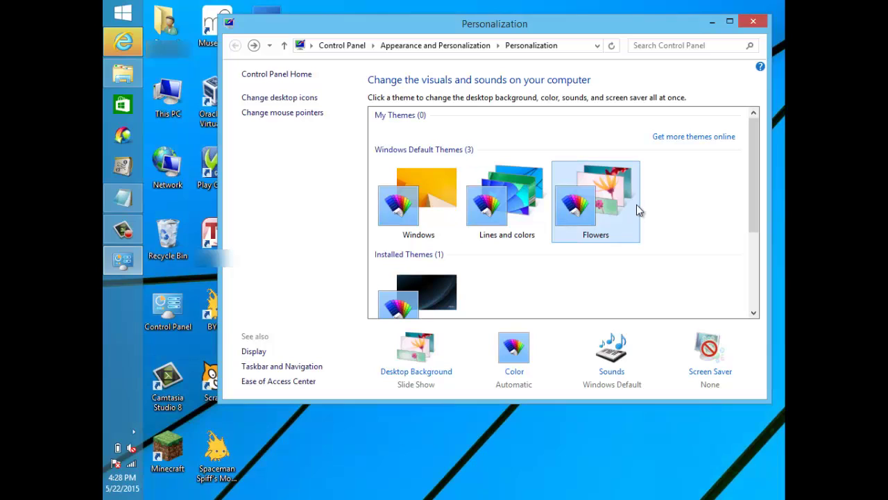
# - Apply the High Contrast Black theme from the high contrast themes
pyautogui.scroll(-1, 638, 211)
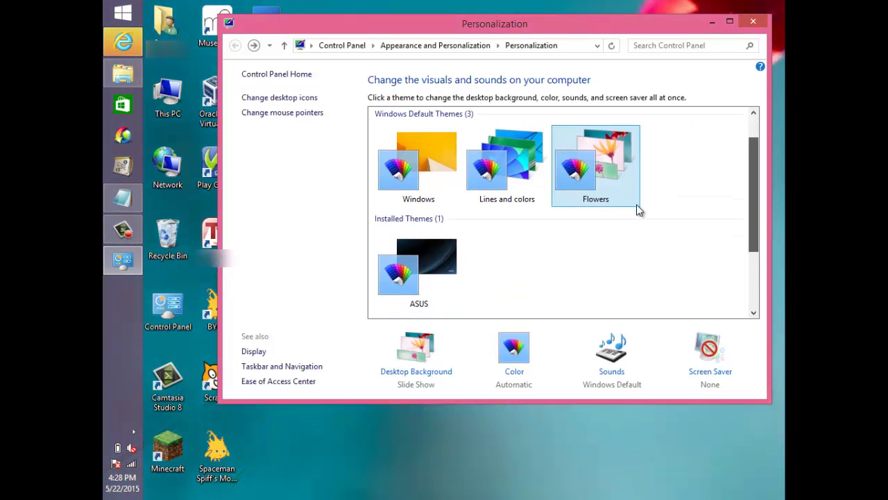
pyautogui.scroll(-2, 639, 211)
pyautogui.press('End')
pyautogui.press('Left')
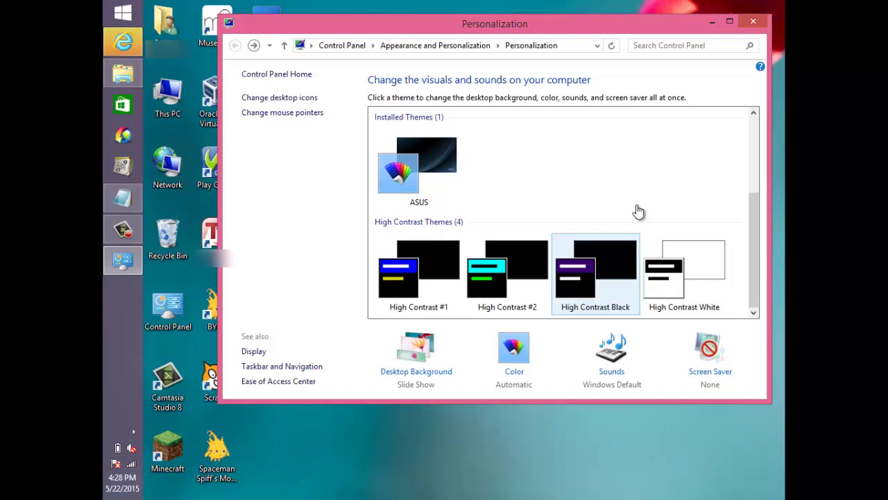
pyautogui.press('Left')
pyautogui.press('Right')
pyautogui.press('Right')
pyautogui.press('Left')
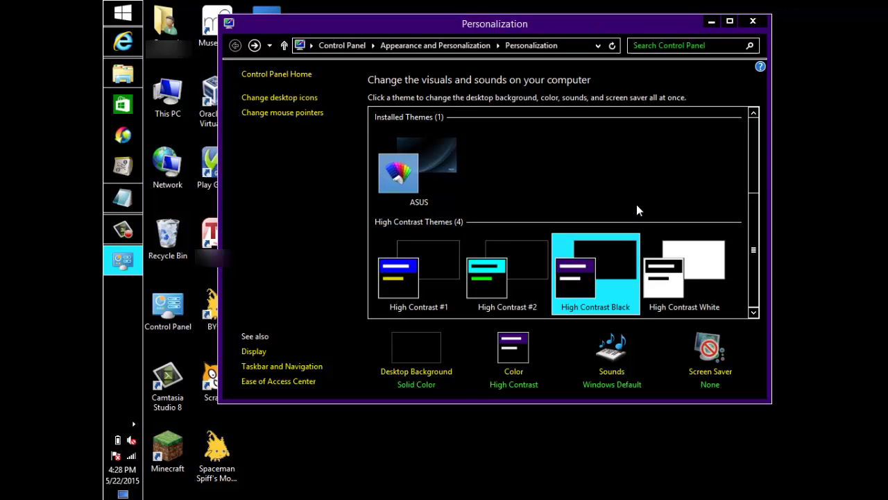
# - Apply the installed ASUS theme again
pyautogui.scroll(2, 638, 211)
pyautogui.scroll(1, 638, 210)
pyautogui.scroll(-1, 638, 211)
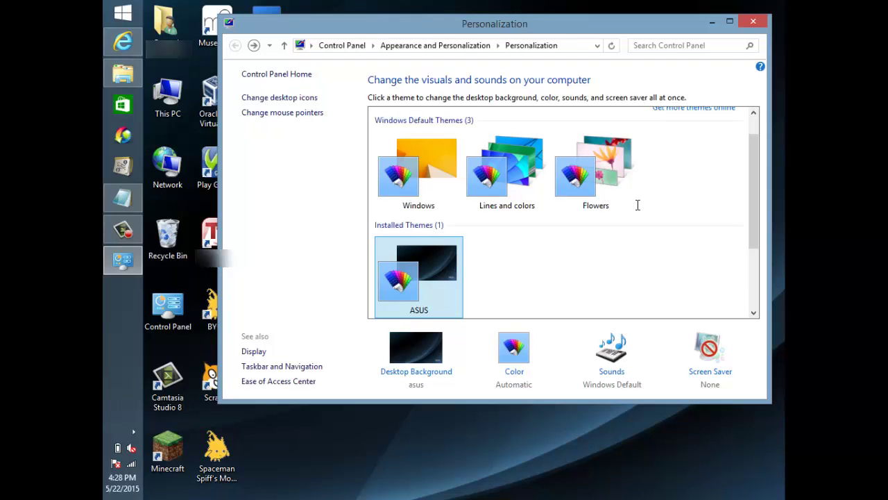
# - Open the sound settings and view the available sound schemes, keeping Windows Default
pyautogui.hotkey('alt', 'Tab')
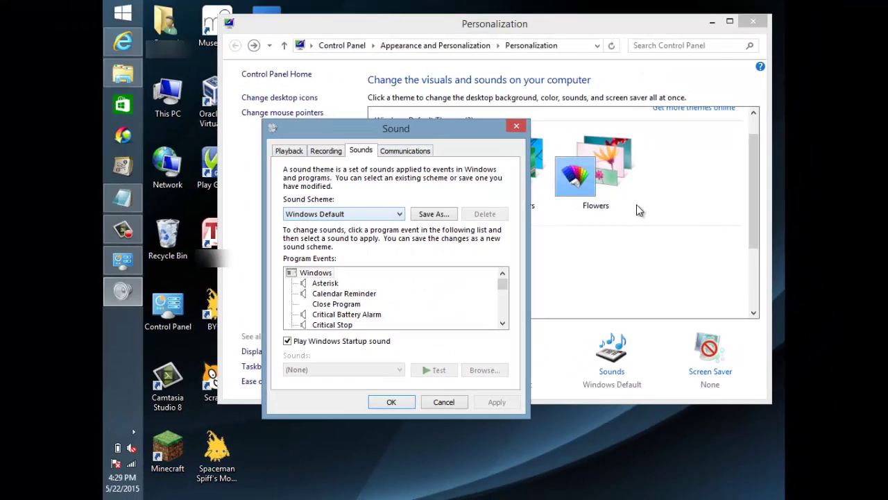
pyautogui.hotkey('alt', 'Down')
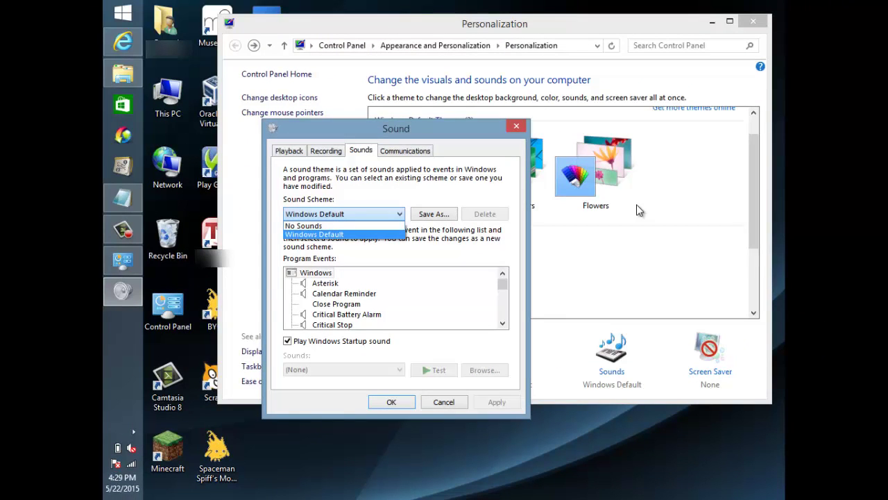
pyautogui.press('Escape')
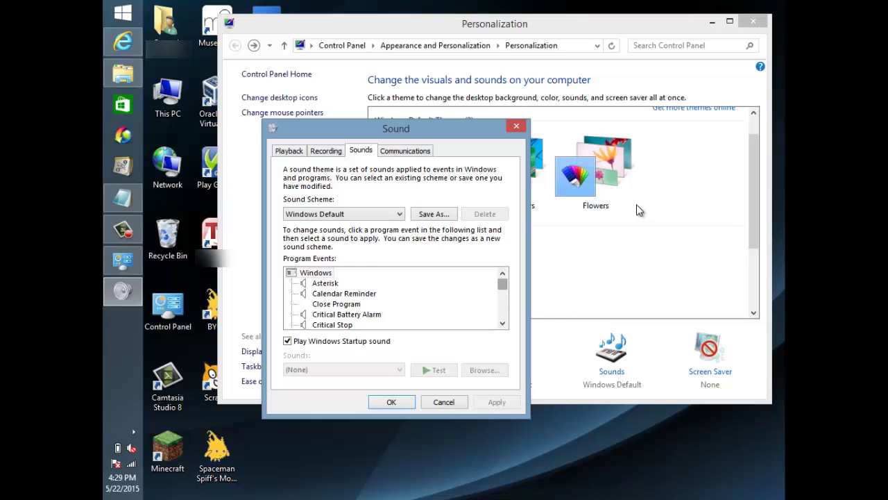
# - Browse the Media folder for a Disambiguation Panel event sound, and close the sound settings without choosing one
pyautogui.moveTo(502, 284); pyautogui.dragTo(502, 311)
pyautogui.click(348, 272)
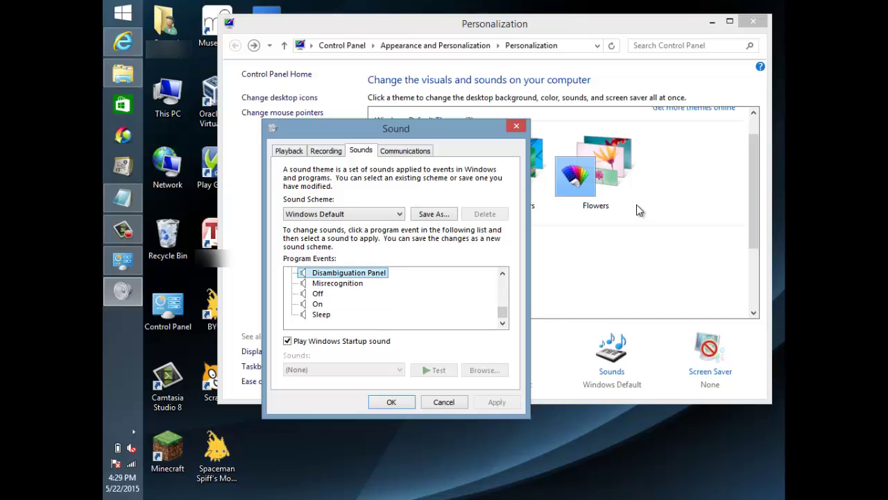
pyautogui.hotkey('alt', 'b')
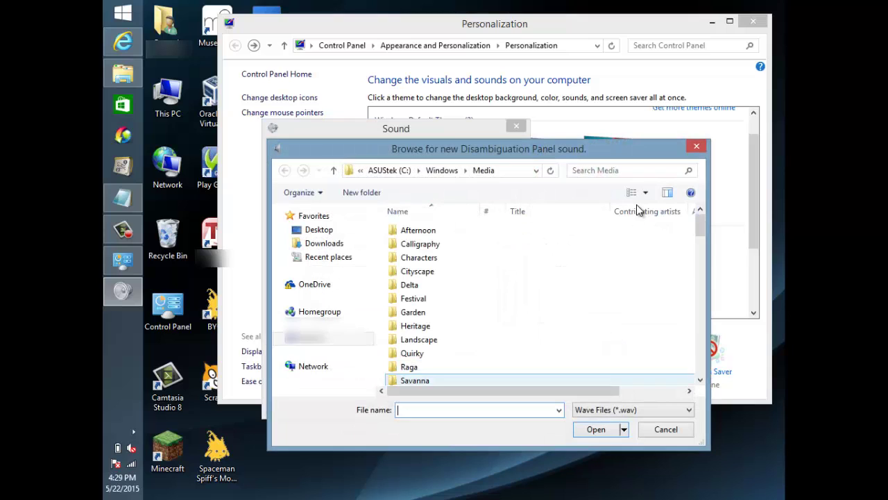
pyautogui.click(632, 410)
pyautogui.click(632, 422)
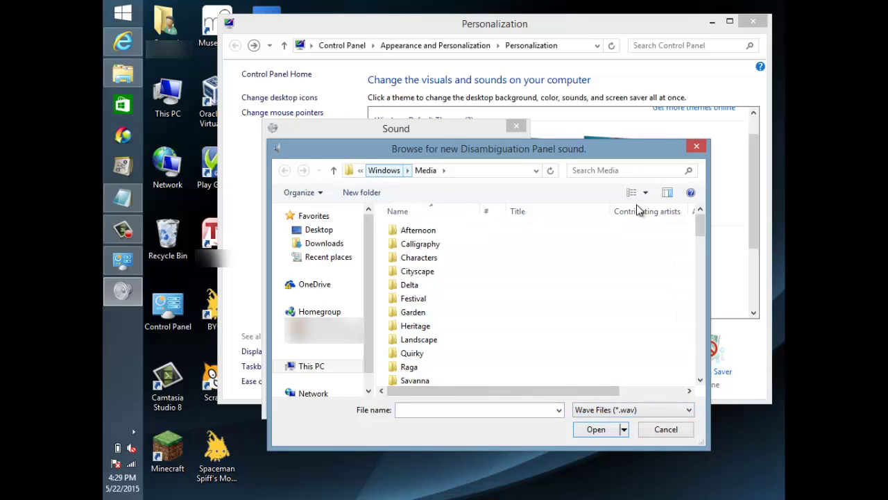
pyautogui.press('Down')
pyautogui.press('Tab')
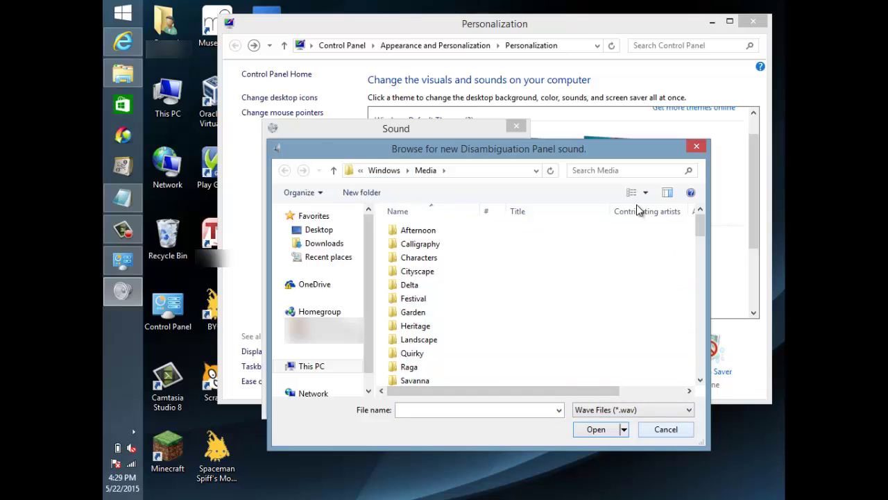
pyautogui.click(664, 429)
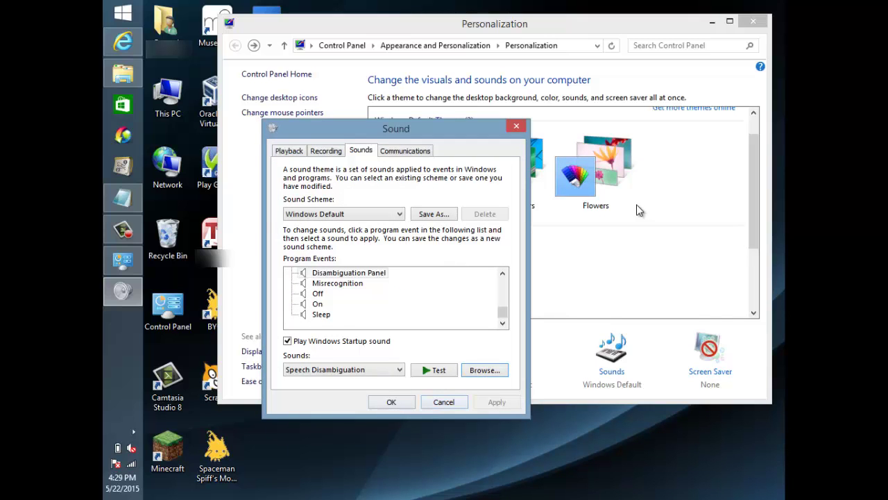
pyautogui.press('Return')
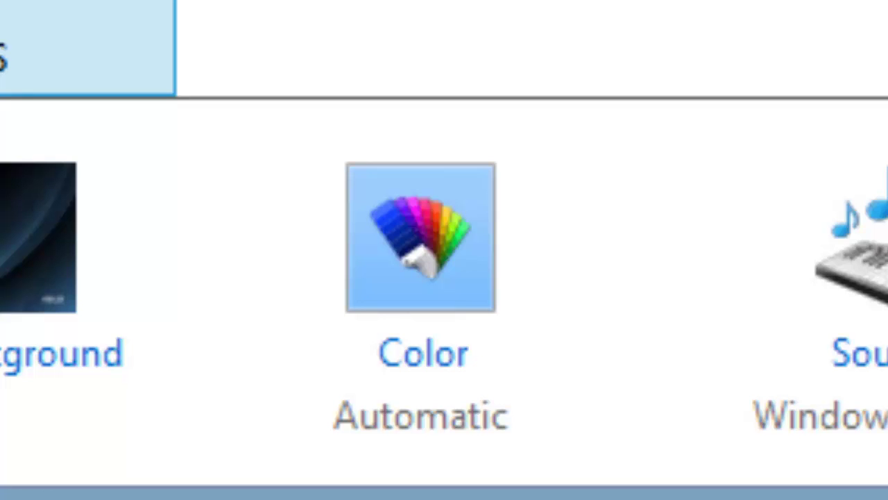
# - Open the window color settings and try yellow, gray, blue and dark pink for the window borders and taskbar
pyautogui.click(420, 237)
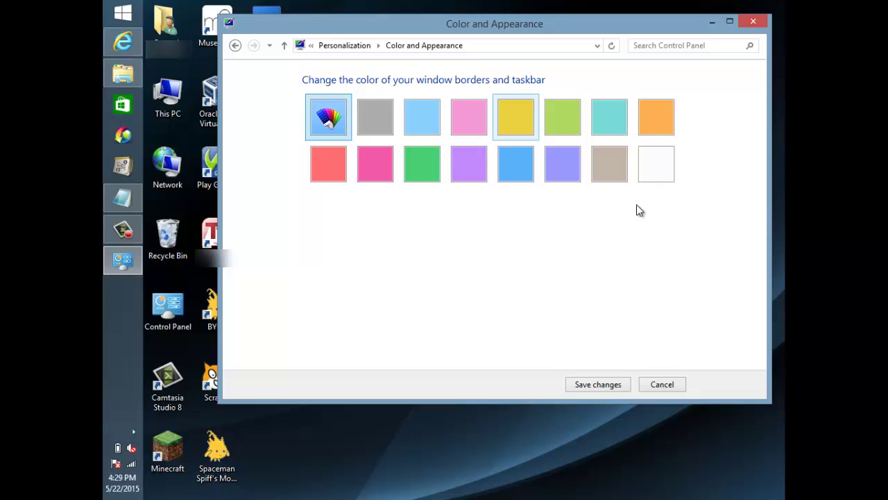
pyautogui.click(515, 116)
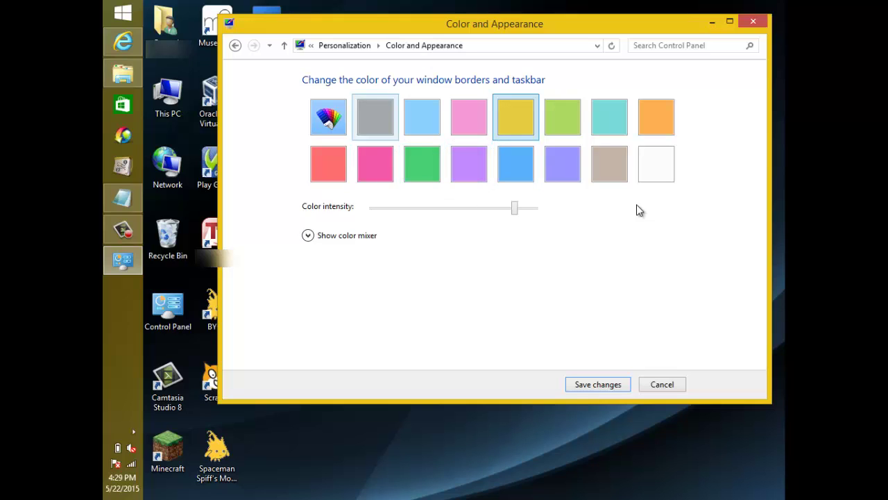
pyautogui.click(375, 116)
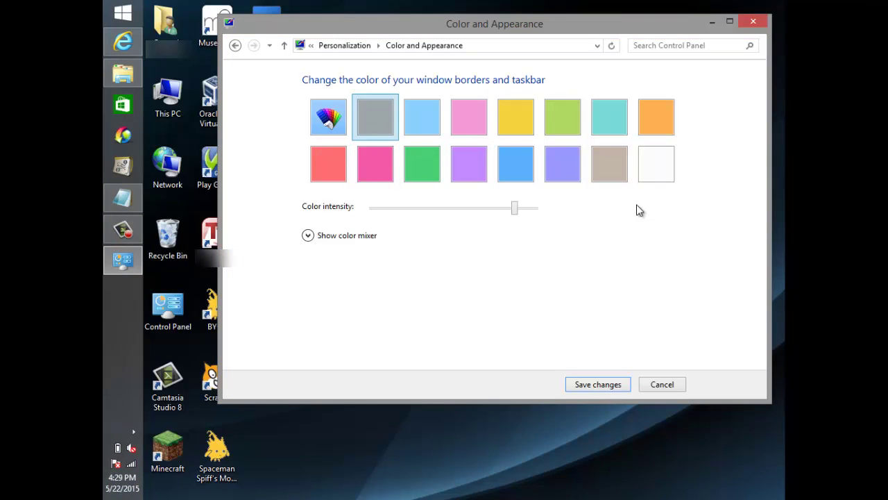
pyautogui.press('Left')
pyautogui.press('Left')
pyautogui.press('Left')
pyautogui.press('Left')
pyautogui.press('Left')
pyautogui.press('Left')
pyautogui.press('Left')
pyautogui.press('Left')
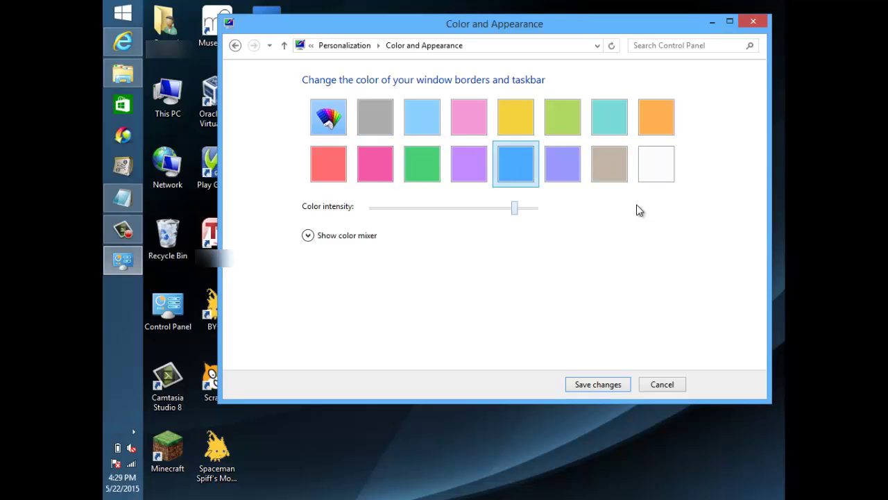
pyautogui.click(374, 163)
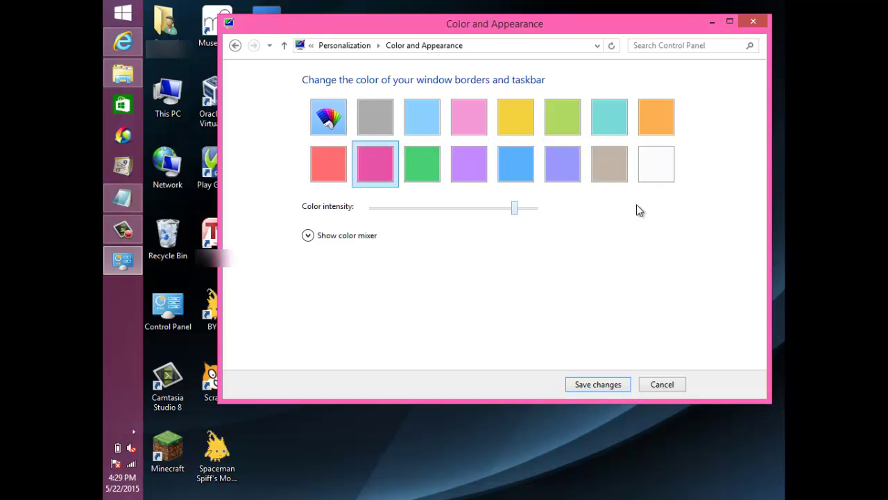
# - Try the color intensity at its maximum, at its minimum and at about the middle of its range
pyautogui.press('Tab')
pyautogui.press('Right')
pyautogui.press('Right')
pyautogui.press('Right')
pyautogui.press('Right')
pyautogui.press('Right')
pyautogui.press('Right')
pyautogui.press('Right')
pyautogui.press('Right')
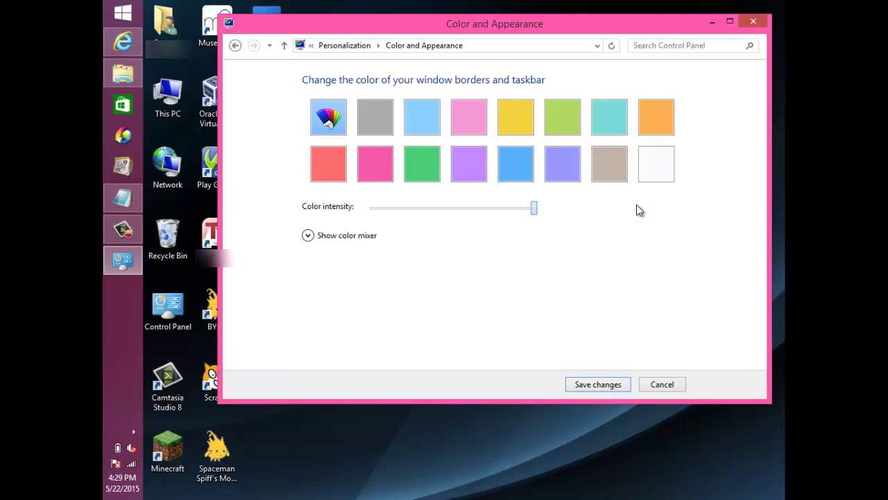
pyautogui.press('Left')
pyautogui.press('Left')
pyautogui.press('Left')
pyautogui.press('Left')
pyautogui.press('Left')
pyautogui.press('Left')
pyautogui.press('Left')
pyautogui.press('Left')
pyautogui.press('Left')
pyautogui.press('Left')
pyautogui.press('Left')
pyautogui.press('Left')
pyautogui.press('Left')
pyautogui.press('Left')
pyautogui.press('Left')
pyautogui.press('Left')
pyautogui.press('Left')
pyautogui.press('Left')
pyautogui.press('Left')
pyautogui.press('Left')
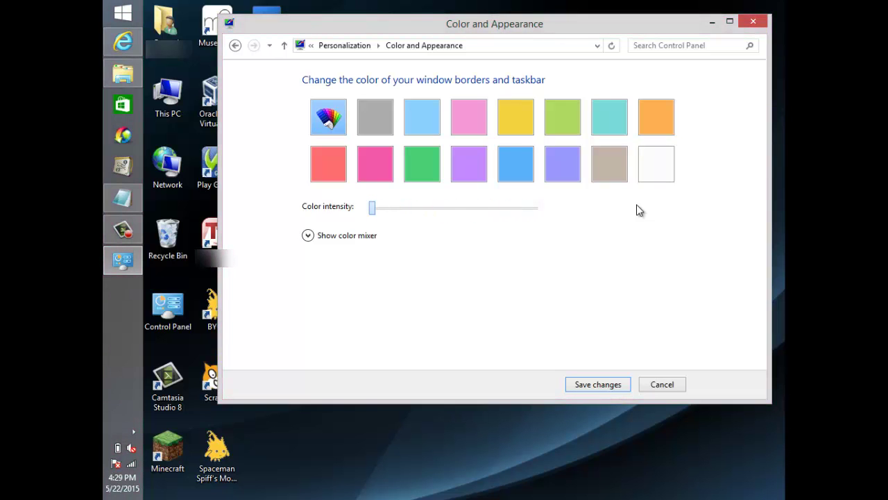
pyautogui.press('Right')
pyautogui.press('Right')
pyautogui.press('Right')
pyautogui.press('Right')
pyautogui.press('Right')
pyautogui.press('Right')
pyautogui.press('Right')
pyautogui.press('Right')
pyautogui.press('Right')
pyautogui.press('Right')
pyautogui.press('Right')
pyautogui.press('Right')
pyautogui.press('Right')
pyautogui.press('Right')
pyautogui.press('Right')
pyautogui.press('Right')
pyautogui.press('Right')
pyautogui.press('Right')
pyautogui.press('Right')
pyautogui.press('Right')
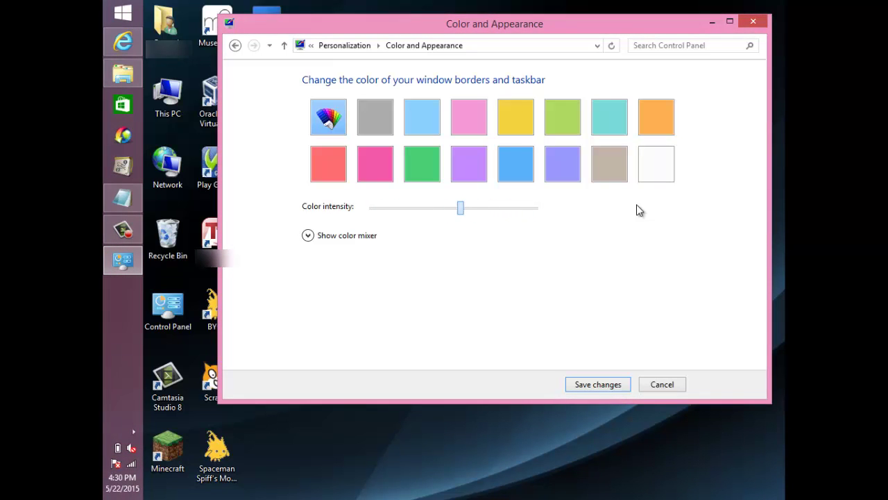
# - Reselect the dark pink color for the window borders and taskbar, and show the color mixer
pyautogui.hotkey('shift', 'Tab')
pyautogui.press('space')
pyautogui.press('Tab')
pyautogui.press('Tab')
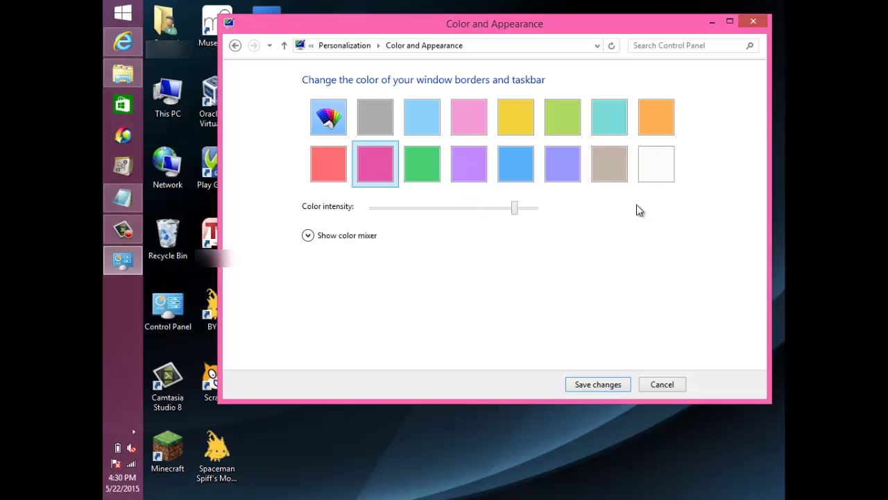
pyautogui.press('space')
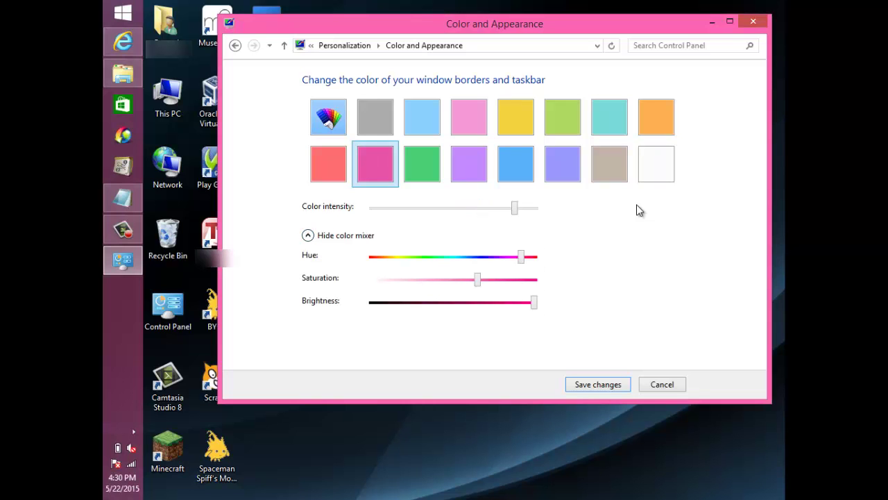
# - Sweep the hue down and back up, leaving it at the maximum red end of its range
pyautogui.press('Left')
pyautogui.press('Left')
pyautogui.press('Left')
pyautogui.press('Left')
pyautogui.press('Left')
pyautogui.press('Left')
pyautogui.press('Left')
pyautogui.press('Left')
pyautogui.press('Left')
pyautogui.press('Left')
pyautogui.press('Left')
pyautogui.press('Left')
pyautogui.press('Left')
pyautogui.press('Left')
pyautogui.press('Left')
pyautogui.press('Left')
pyautogui.press('Left')
pyautogui.press('Left')
pyautogui.press('Left')
pyautogui.press('Left')
pyautogui.press('Right')
pyautogui.press('Right')
pyautogui.press('Right')
pyautogui.press('Right')
pyautogui.press('Right')
pyautogui.press('Right')
pyautogui.press('Right')
pyautogui.press('Right')
pyautogui.press('Right')
pyautogui.press('Right')
pyautogui.press('Right')
pyautogui.press('Right')
pyautogui.press('Right')
pyautogui.press('Right')
pyautogui.press('Right')
pyautogui.press('Right')
pyautogui.press('Right')
pyautogui.press('Right')
pyautogui.press('Right')
pyautogui.press('Right')
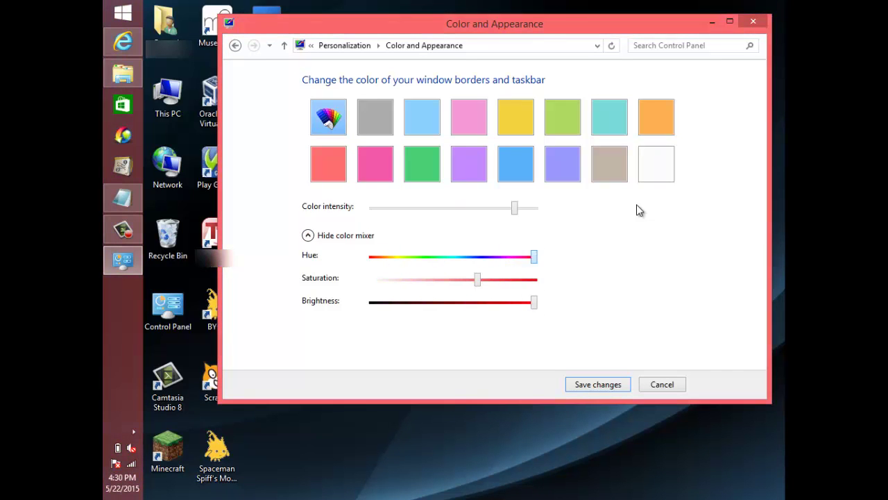
# - Raise the saturation of the window color to its maximum
pyautogui.press('Right')
pyautogui.press('Right')
pyautogui.press('Right')
pyautogui.press('Right')
pyautogui.press('Right')
pyautogui.press('Right')
pyautogui.press('Right')
pyautogui.press('Right')
pyautogui.press('Right')
pyautogui.press('Right')
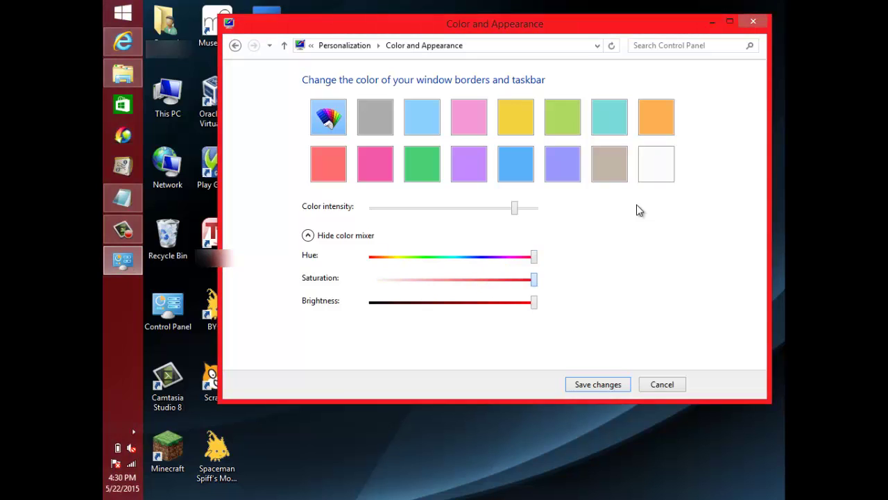
# - Try a lower saturation for the window color, and raise it back to the maximum
pyautogui.press('Left')
pyautogui.press('Left')
pyautogui.press('Left')
pyautogui.press('Left')
pyautogui.press('Left')
pyautogui.press('Left')
pyautogui.press('Left')
pyautogui.press('Left')
pyautogui.press('Left')
pyautogui.press('Left')
pyautogui.press('Left')
pyautogui.press('Left')
pyautogui.press('Left')
pyautogui.press('Left')
pyautogui.press('Left')
pyautogui.press('Left')
pyautogui.press('Left')
pyautogui.press('Left')
pyautogui.press('Left')
pyautogui.press('Left')
pyautogui.press('Right')
pyautogui.press('Right')
pyautogui.press('Right')
pyautogui.press('Right')
pyautogui.press('Right')
pyautogui.press('Right')
pyautogui.press('Right')
pyautogui.press('Right')
pyautogui.press('Right')
pyautogui.press('Right')
pyautogui.press('Right')
pyautogui.press('Right')
pyautogui.press('Right')
pyautogui.press('Right')
pyautogui.press('Right')
# - Try the window color's brightness at its extremes, and lower it to a darker red at about the middle of its range
pyautogui.press('Tab')
pyautogui.press('Home')
pyautogui.press('End')
pyautogui.press('Left')
pyautogui.press('Left')
pyautogui.press('Left')
pyautogui.press('Left')
pyautogui.press('Left')
pyautogui.press('Left')
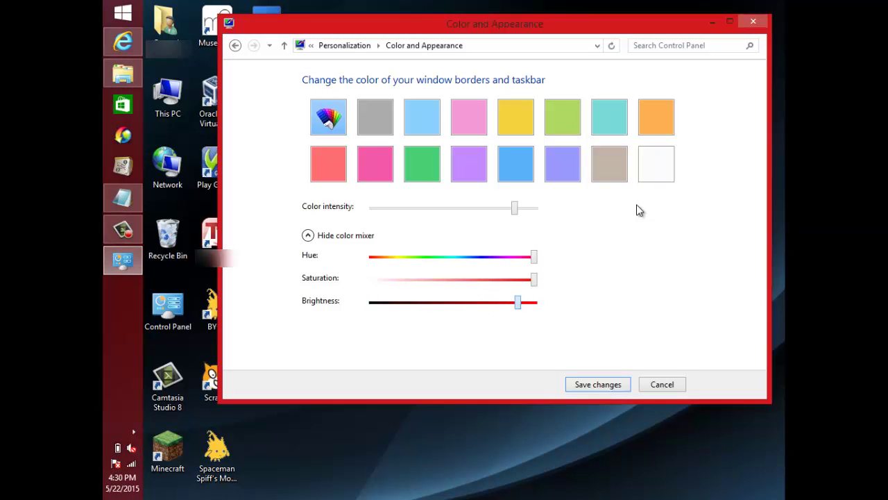
pyautogui.press('Left')
# - Reselect the automatic color for the window borders and taskbar, and return to the Personalization page
pyautogui.press('Tab')
pyautogui.press('Tab')
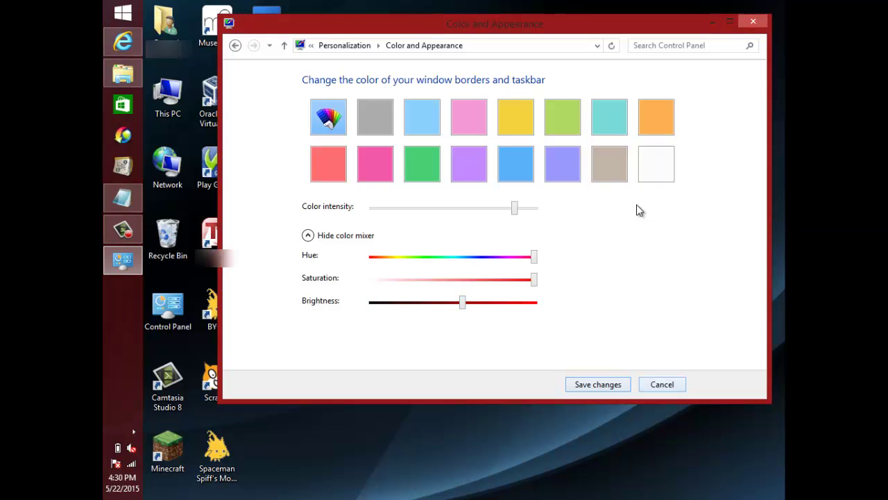
pyautogui.press('Tab')
pyautogui.press('Home')
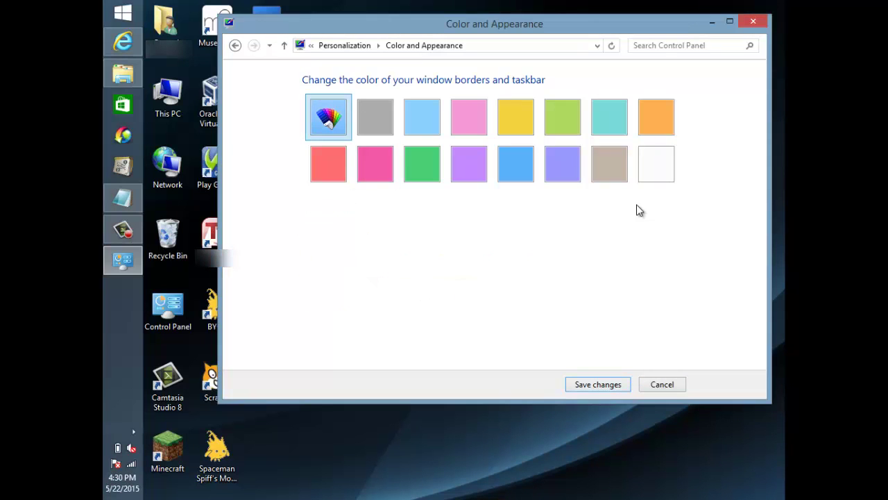
pyautogui.press('Escape')
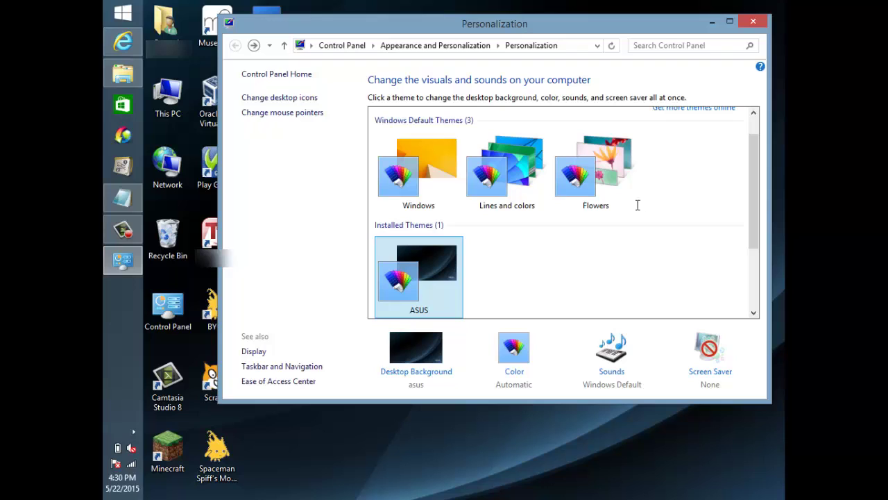
# - Open the screen saver settings and look through the available screen savers without choosing one
pyautogui.hotkey('alt', 'Tab')
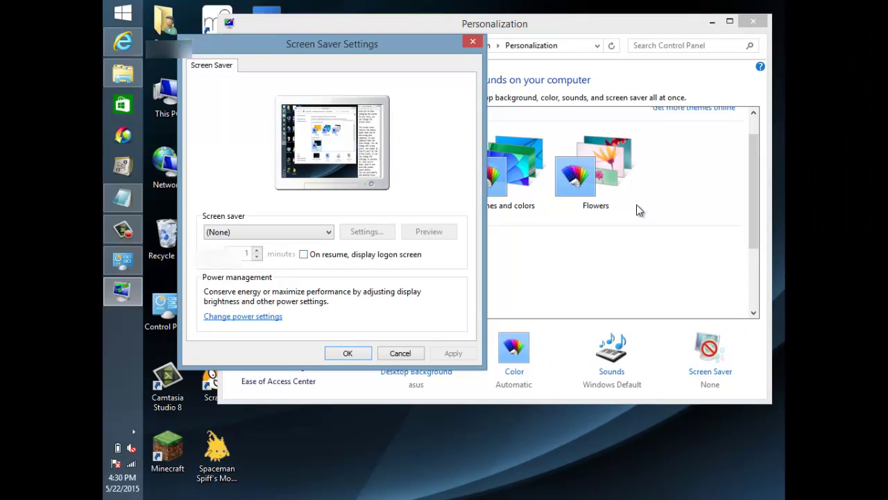
pyautogui.hotkey('alt', 'Down')
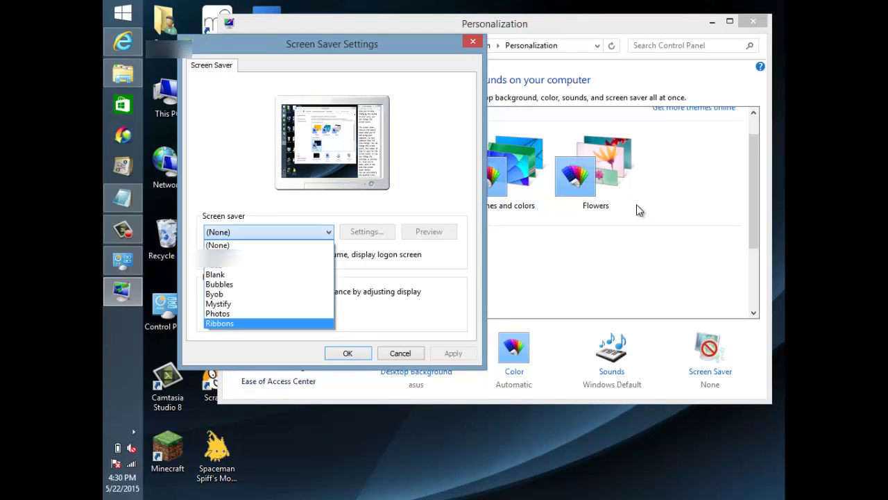
pyautogui.press('Escape')
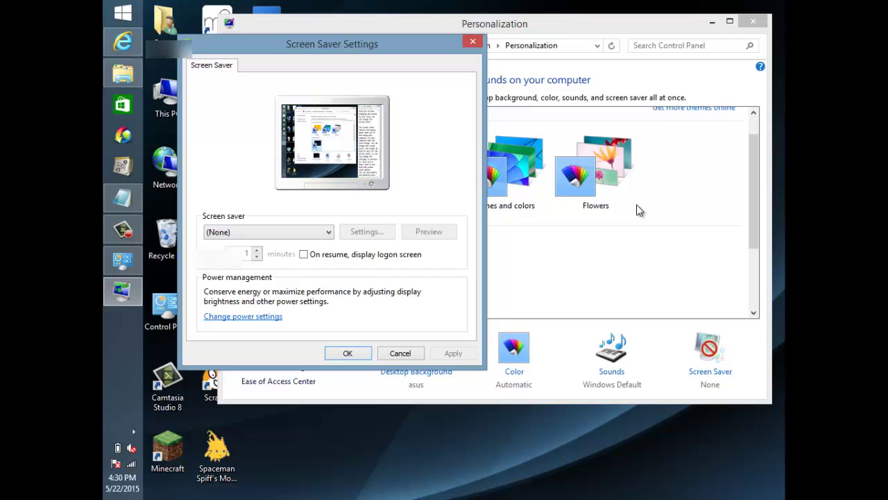
# - Try Byob as the screen saver
pyautogui.hotkey('alt', 'Down')
pyautogui.press('Down')
pyautogui.press('Down')
pyautogui.press('Down')
pyautogui.press('Down')
pyautogui.press('Up')
pyautogui.press('Return')
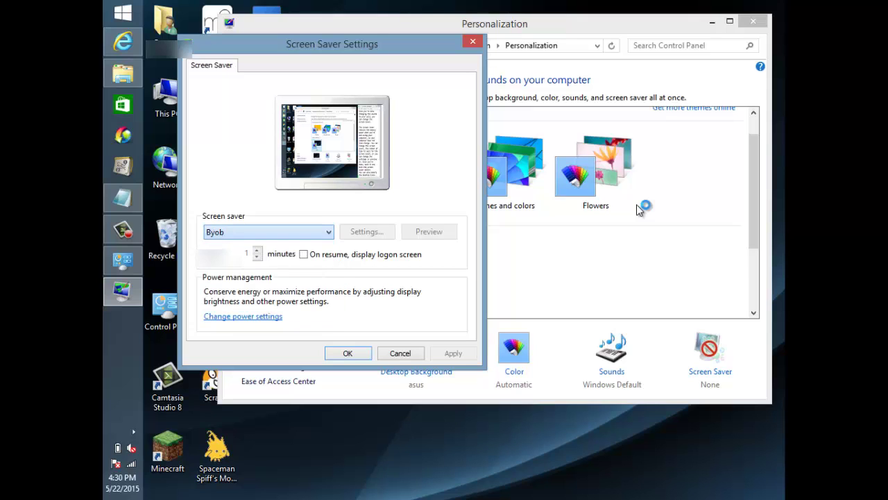
# - Choose the Bubbles screen saver with a wait of 1000 minutes, and save the settings
pyautogui.hotkey('alt', 'Down')
pyautogui.press('Up')
pyautogui.press('Return')
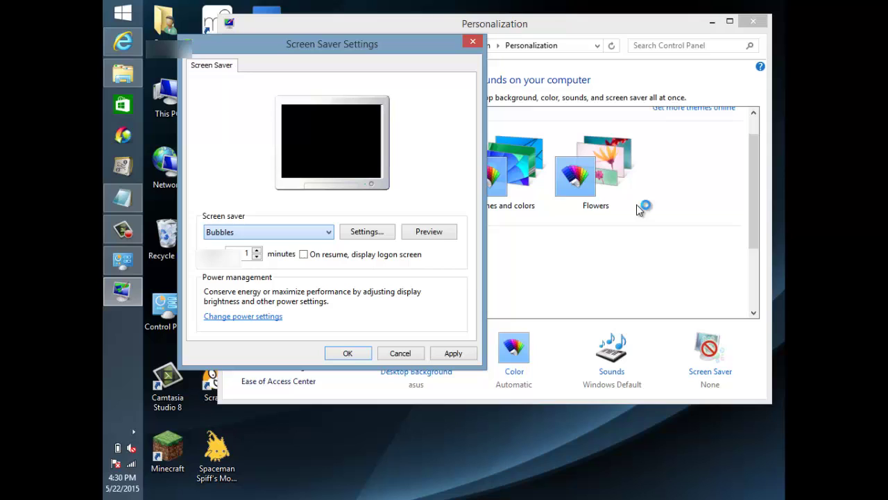
pyautogui.press('Tab')
pyautogui.press('Tab')
pyautogui.press('Tab')
pyautogui.press('Up')
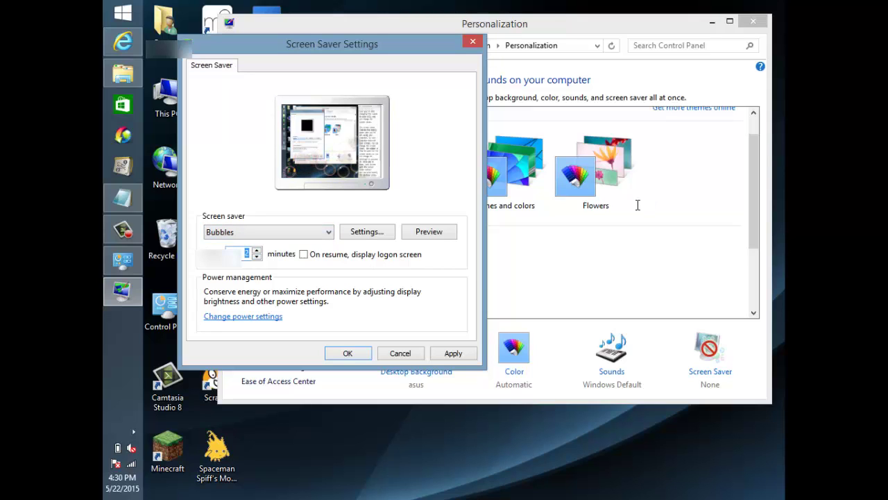
pyautogui.write('100')
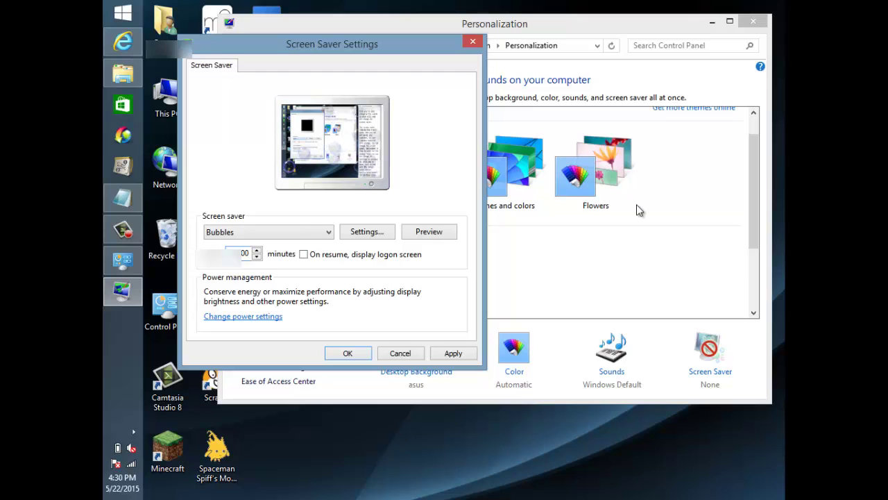
pyautogui.press('Return')
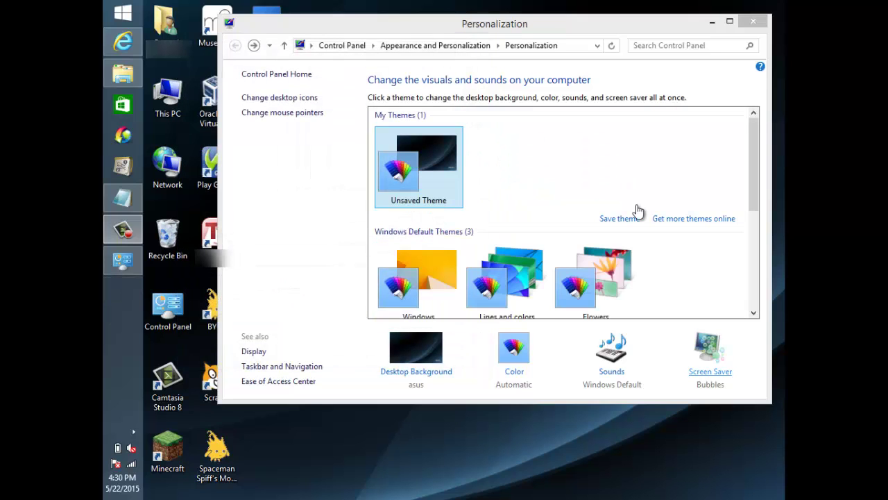
# - Reopen the screen saver settings, set the wait to 10 minutes and save the change
pyautogui.press('Return')
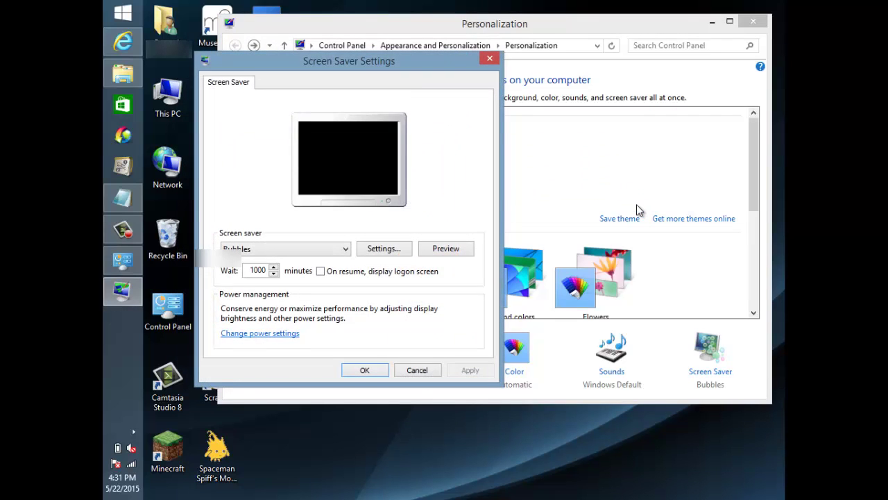
pyautogui.press('Tab')
pyautogui.press('BackSpace')
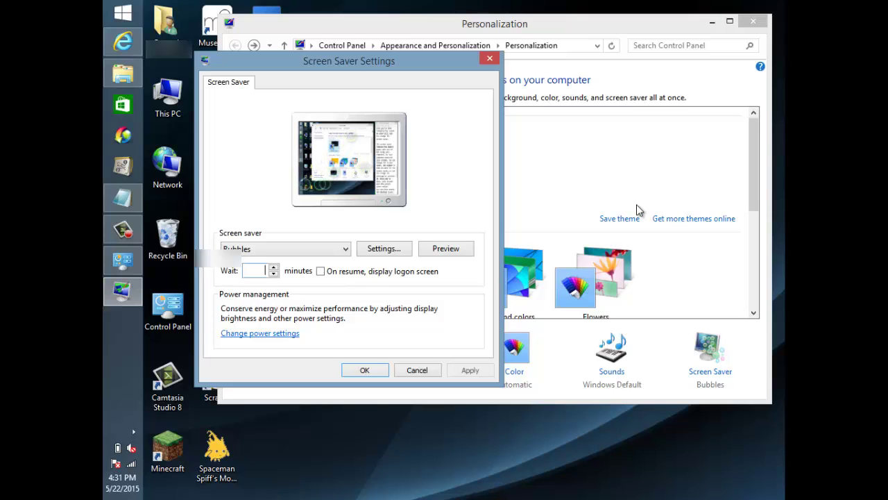
pyautogui.write('10')
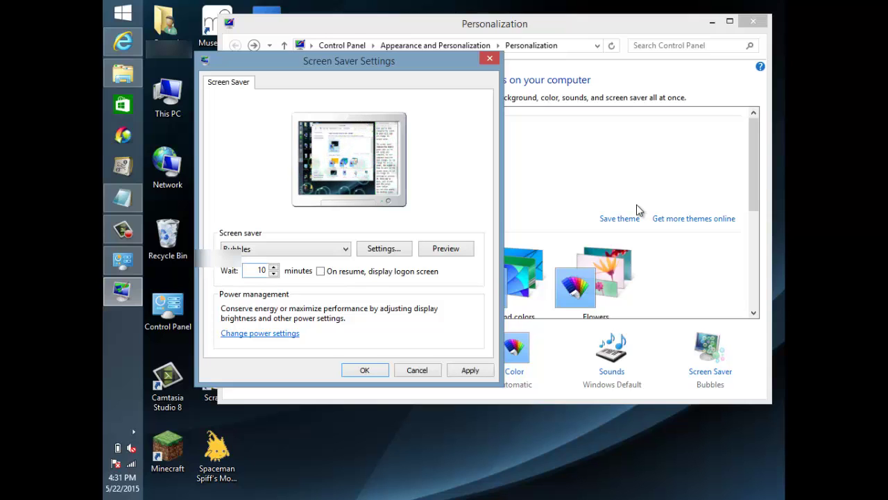
pyautogui.press('Return')
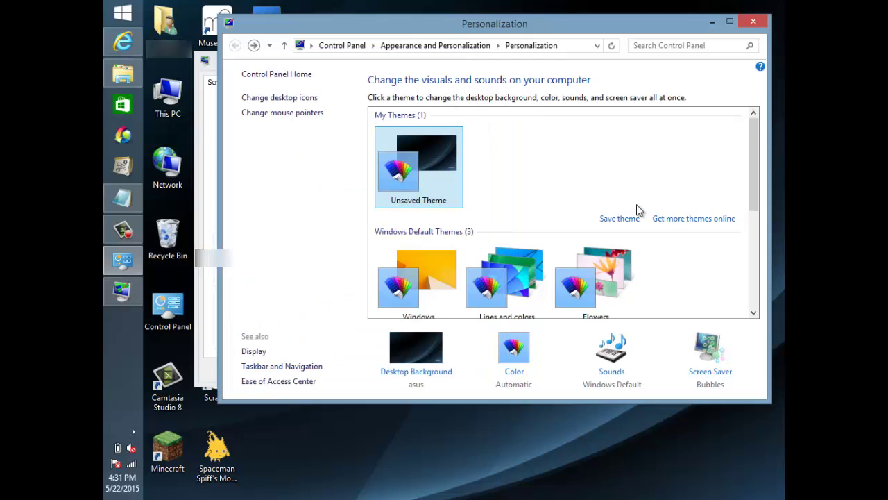
# - Reopen the screen saver settings and run a full-screen preview of Bubbles
pyautogui.press('Return')
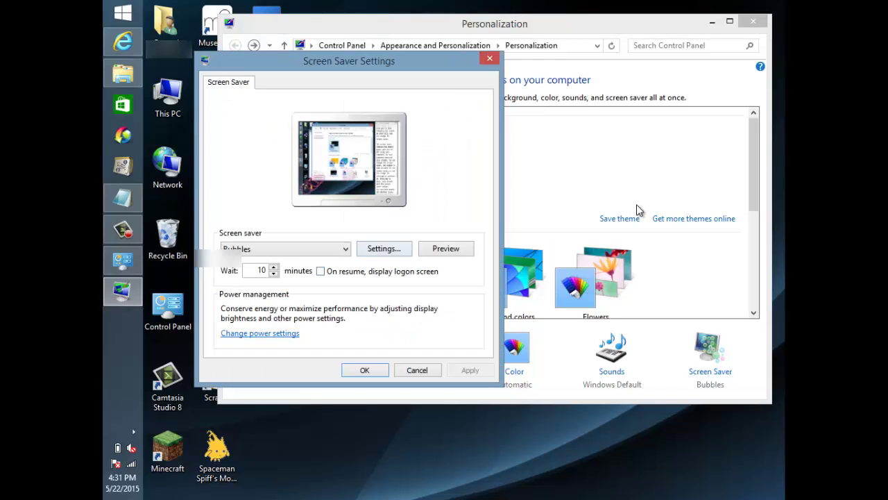
pyautogui.press('Tab')
pyautogui.press('Return')
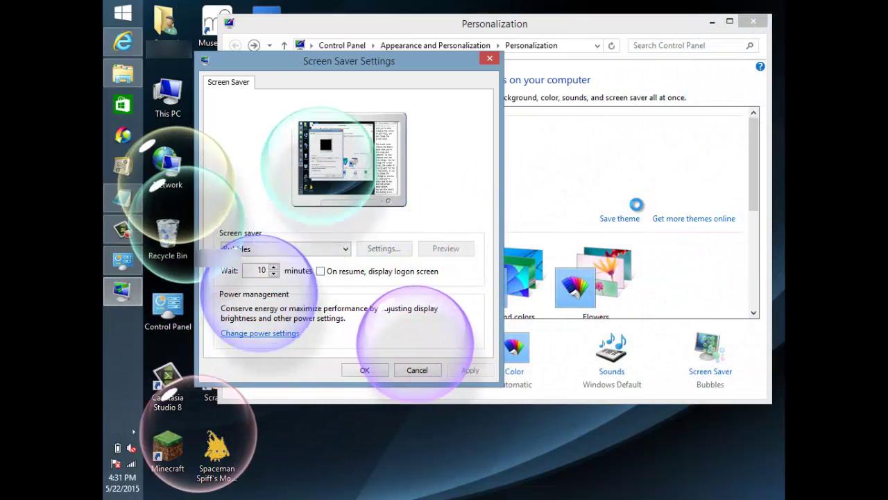
pyautogui.press('Escape')
# - Try the Asus screen saver and preview it
pyautogui.hotkey('alt', 'Down')
pyautogui.press('Home')
pyautogui.press('Down')
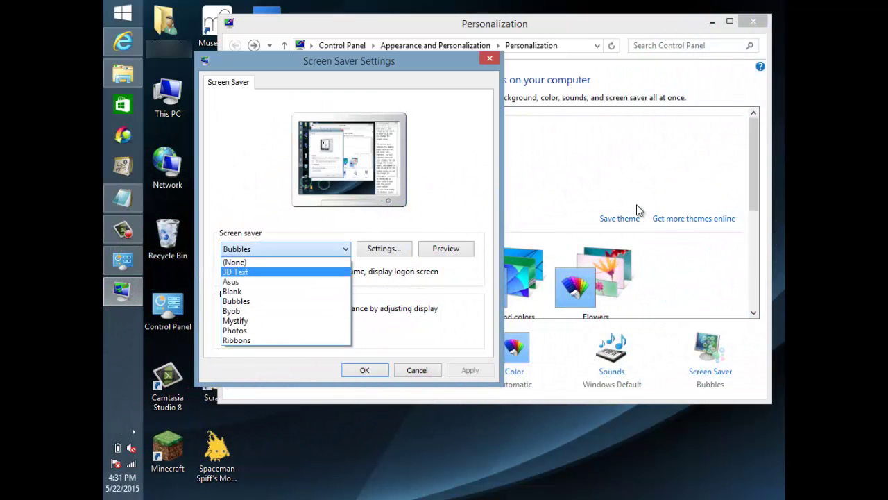
pyautogui.press('Down')
pyautogui.press('Return')
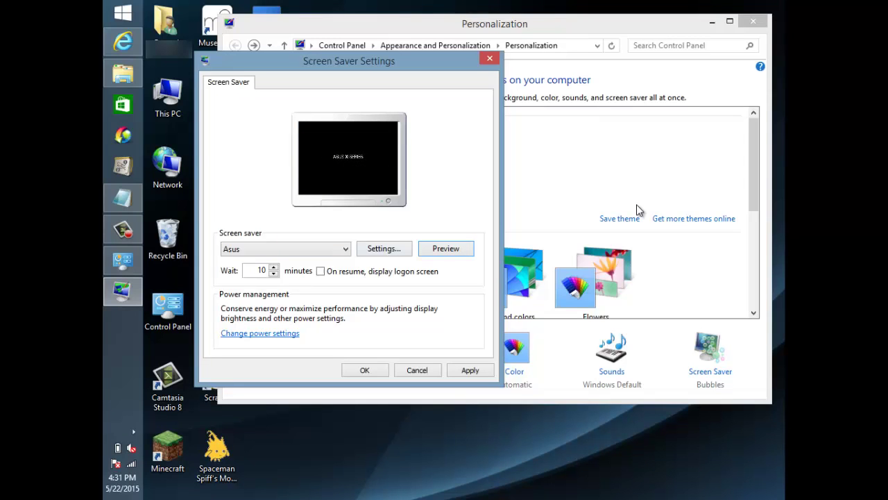
pyautogui.press('Return')
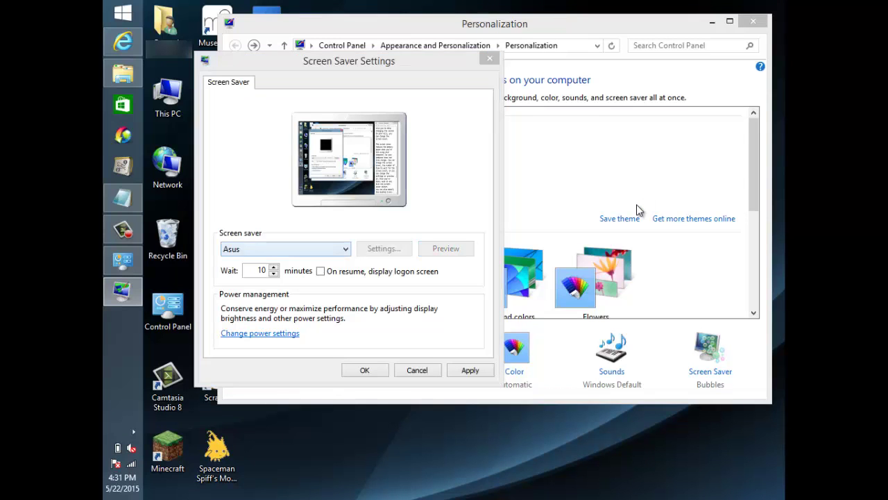
# - Switch the screen saver selection back to Bubbles
pyautogui.hotkey('alt', 'Down')
pyautogui.press('Down')
pyautogui.press('Down')
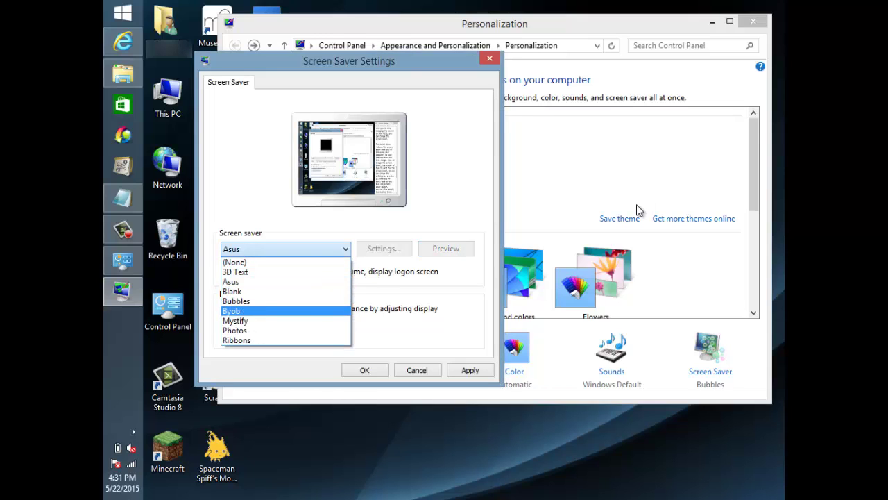
pyautogui.press('Return')
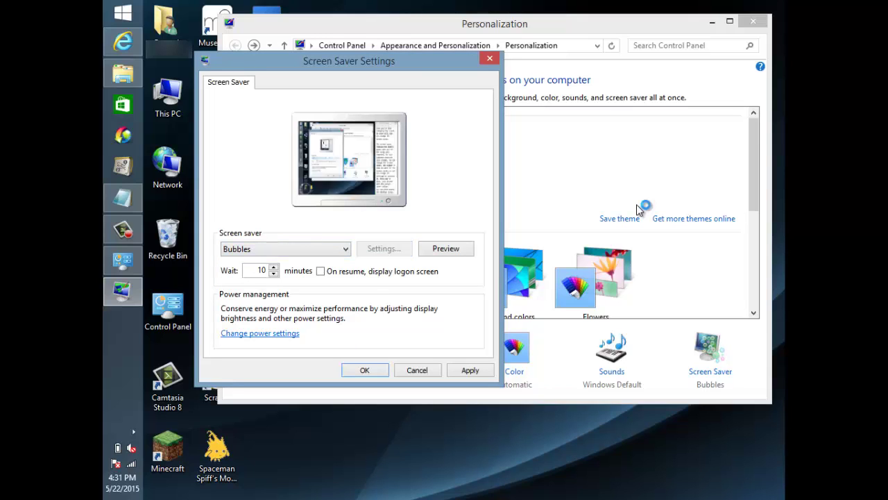
# - Check the options of the Bubbles screen saver, dismiss the message and close the screen saver settings
pyautogui.hotkey('alt', 't')
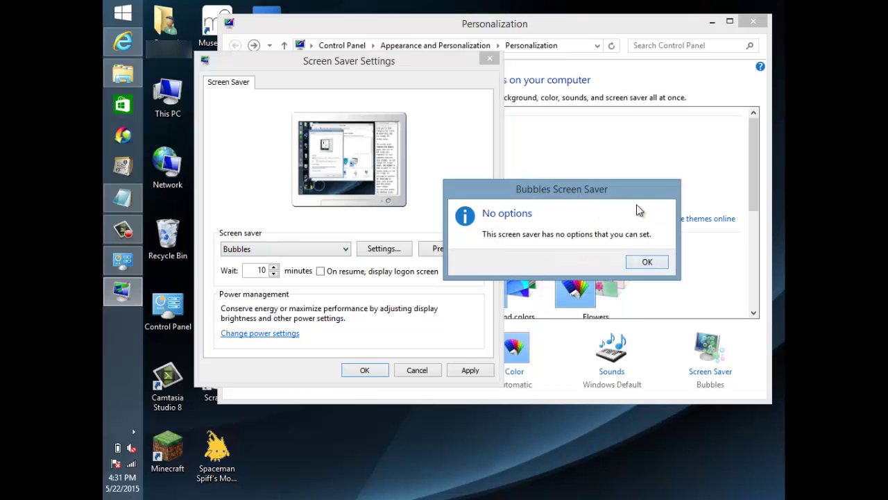
pyautogui.press('Return')
pyautogui.press('Return')
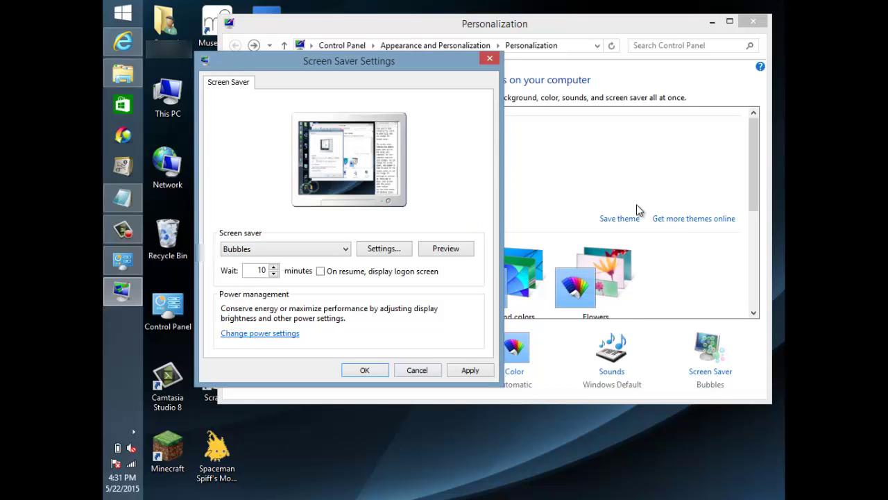
pyautogui.press('Tab')
pyautogui.press('Return')
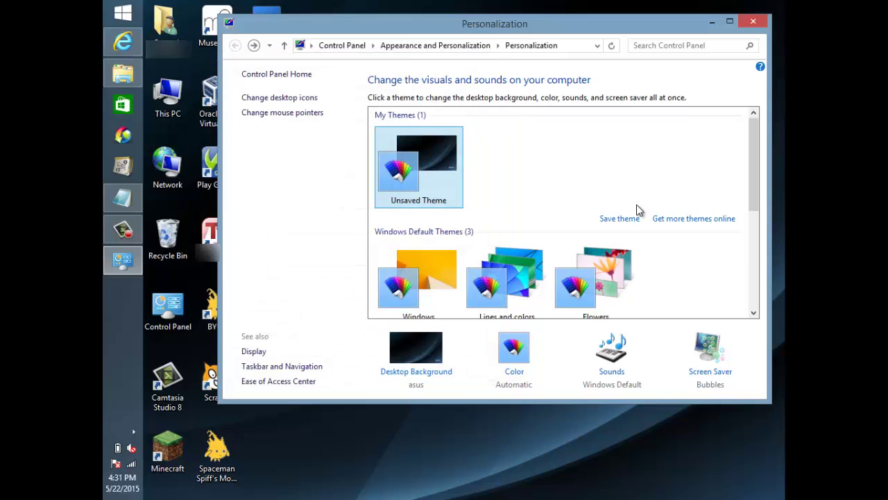
# - Open the desktop icon settings from the Personalization page
pyautogui.scroll(-1, 638, 207)
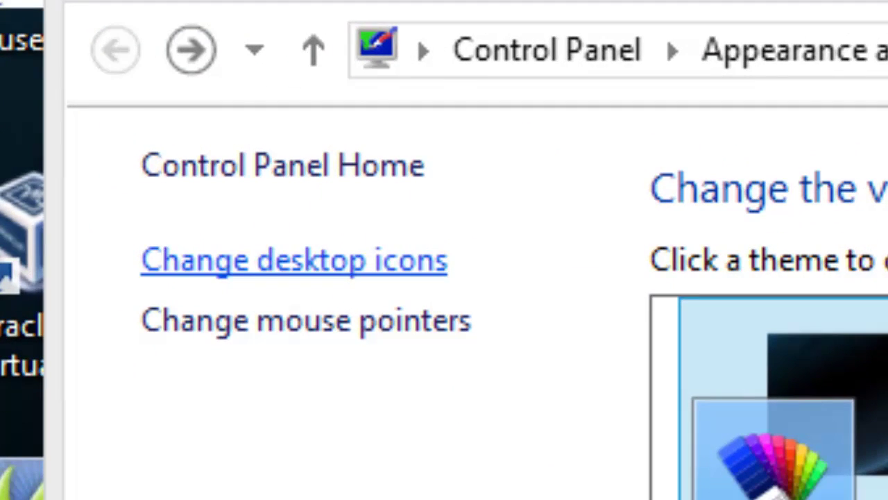
pyautogui.click(326, 258)
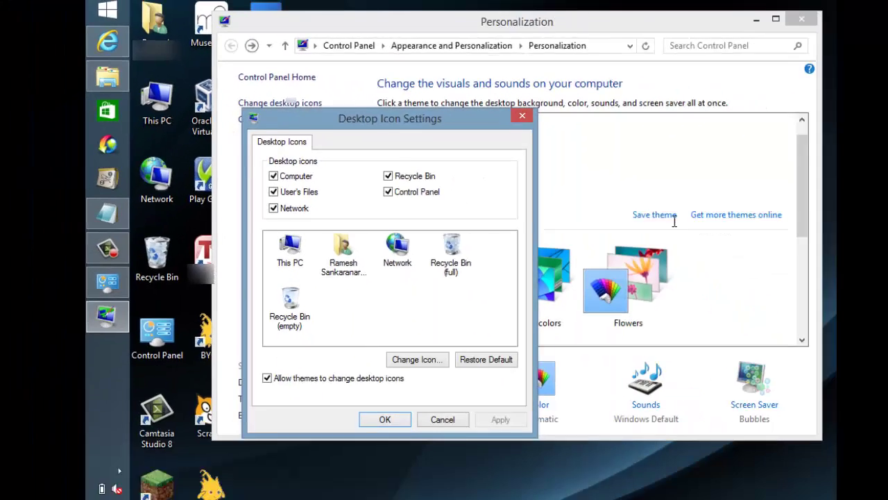
pyautogui.hotkey('alt', 'Tab')
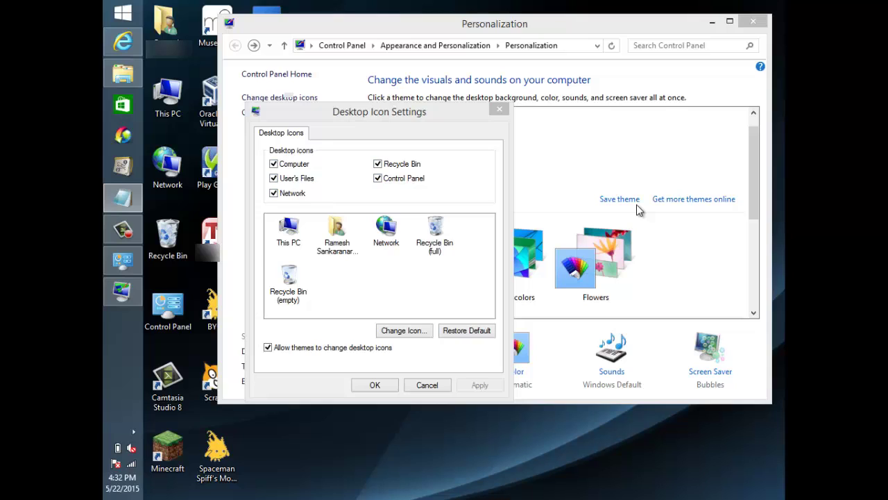
pyautogui.hotkey('alt', 'Tab')
# - Hide the Computer, User's Files, Network and Recycle Bin desktop icons, and apply the change
pyautogui.press('space')
pyautogui.press('Tab')
pyautogui.press('space')
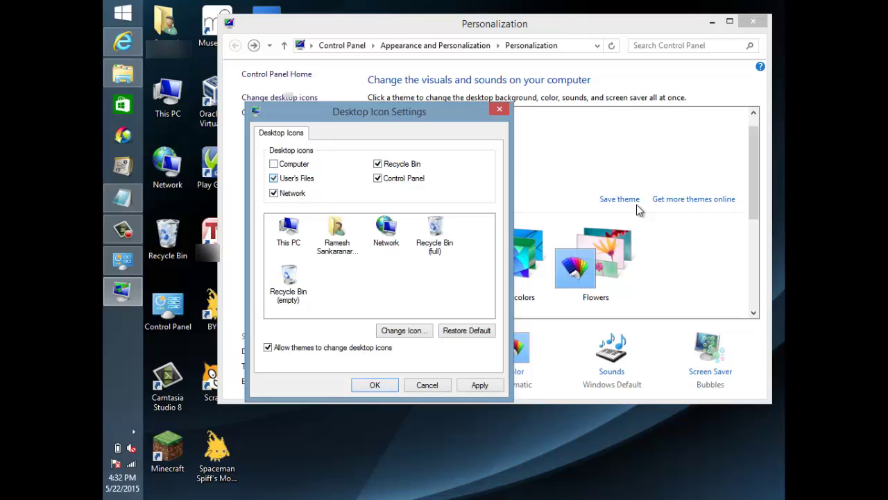
pyautogui.press('Tab')
pyautogui.press('space')
pyautogui.press('Tab')
pyautogui.press('space')
pyautogui.hotkey('alt', 'a')
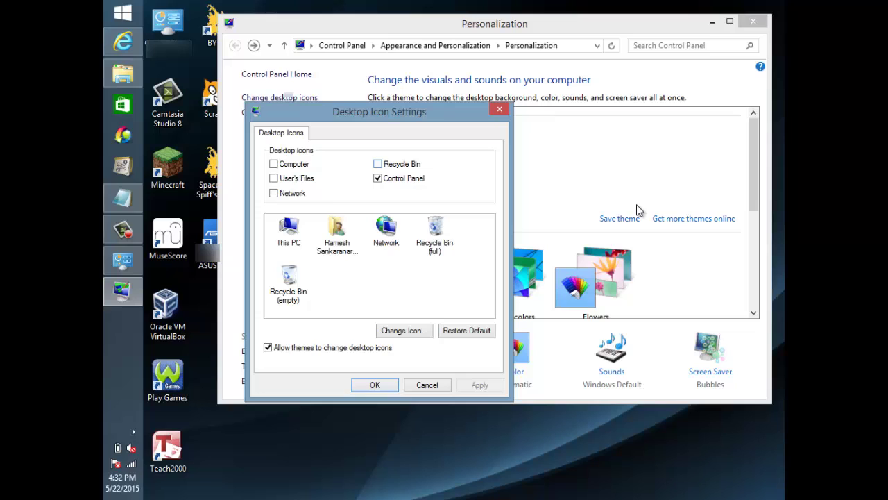
# - Show the Recycle Bin, Network, User's Files and Computer desktop icons again, and apply the change
pyautogui.press('space')
pyautogui.hotkey('alt', 'n')
pyautogui.hotkey('alt', 'u')
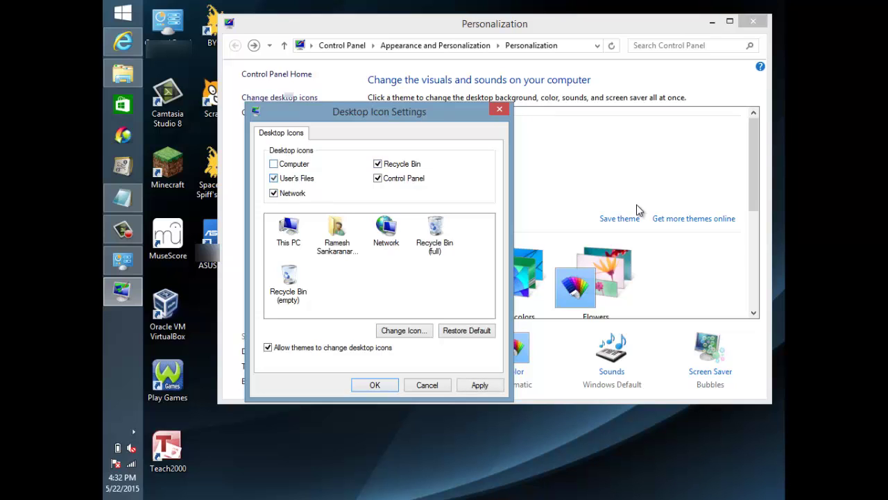
pyautogui.hotkey('alt', 'm')
pyautogui.hotkey('alt', 'a')
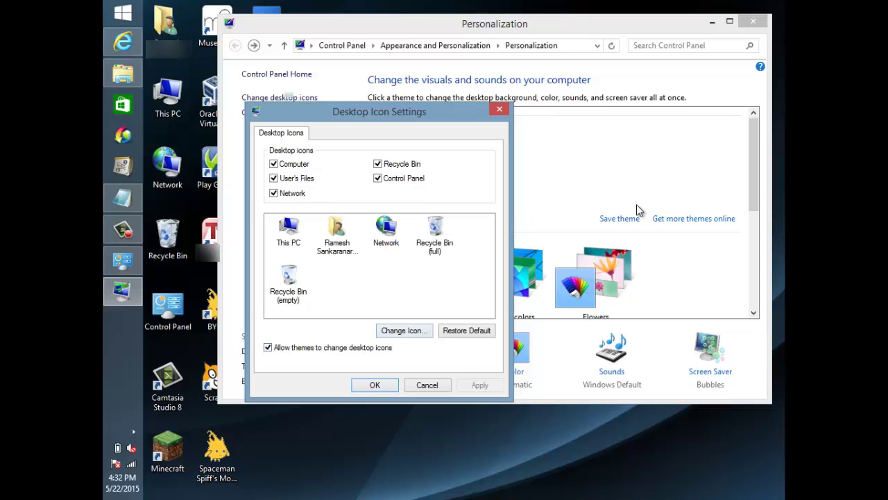
# - Change the This PC desktop icon to the handheld device icon from imageres.dll, and confirm the choice
pyautogui.press('Down')
pyautogui.press('Tab')
pyautogui.press('Return')
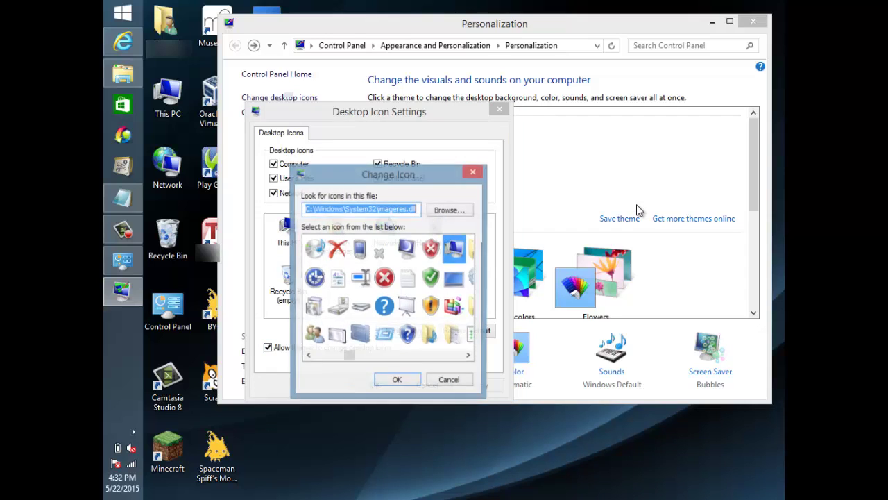
pyautogui.click(360, 249)
pyautogui.click(409, 381)
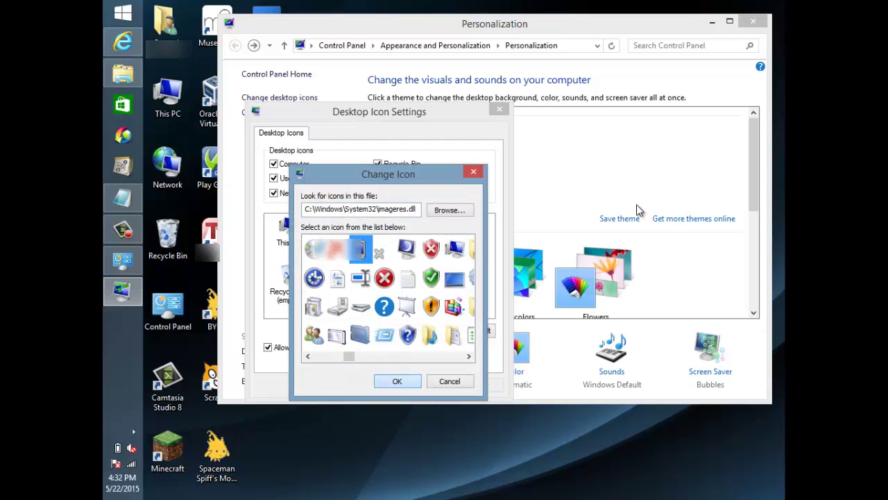
# - Apply the new This PC icon, restore its default icon, and confirm the desktop icon settings
pyautogui.hotkey('alt', 'a')
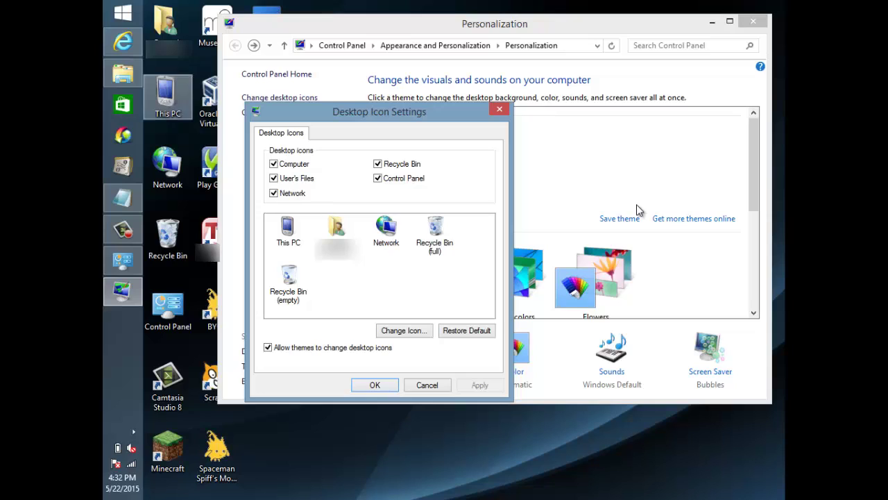
pyautogui.click(288, 231)
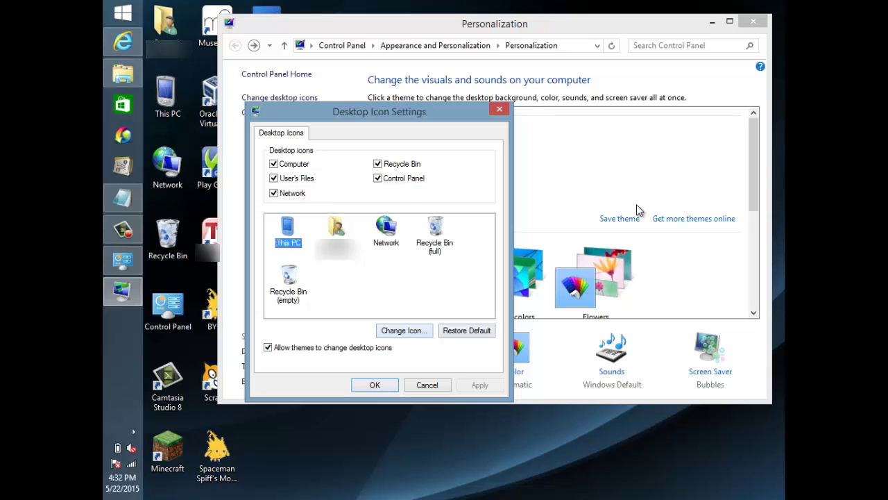
pyautogui.hotkey('alt', 'd')
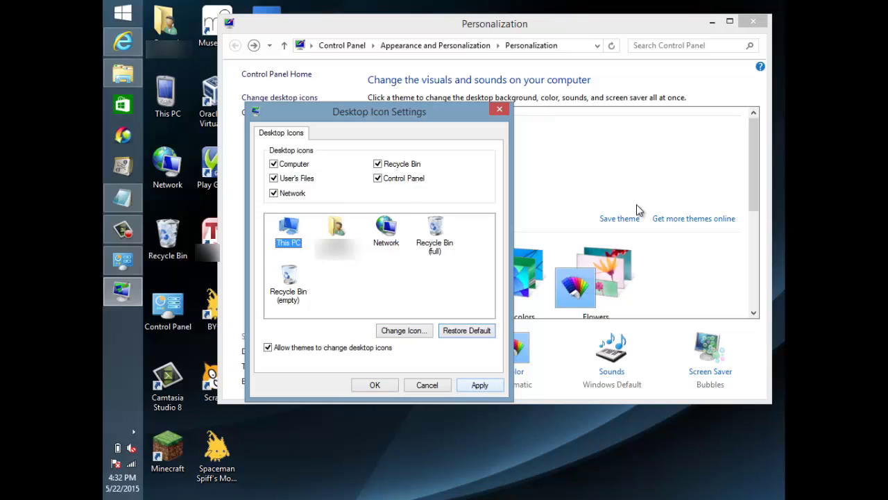
pyautogui.hotkey('alt', 'a')
pyautogui.press('Return')
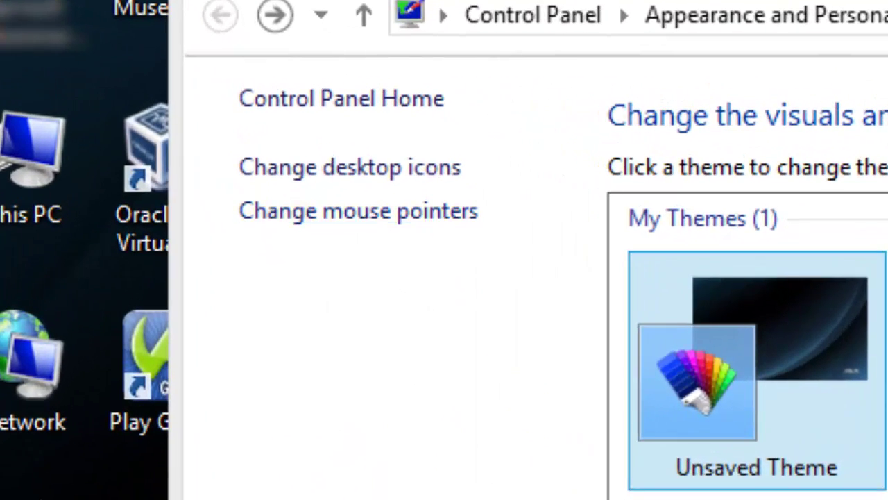
# - Open the mouse pointer settings from the Personalization page and look through the list of customizable pointers
pyautogui.click(359, 211)
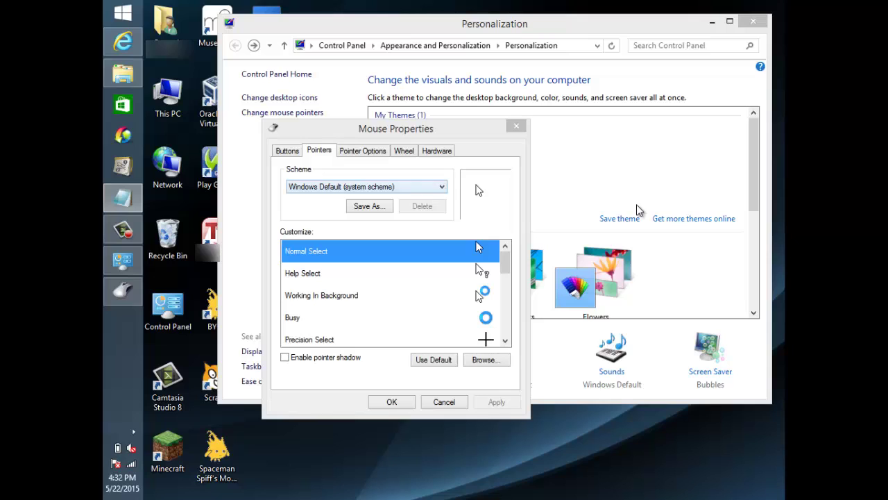
pyautogui.moveTo(505, 262); pyautogui.dragTo(505, 324)
pyautogui.scroll(5, 639, 209)
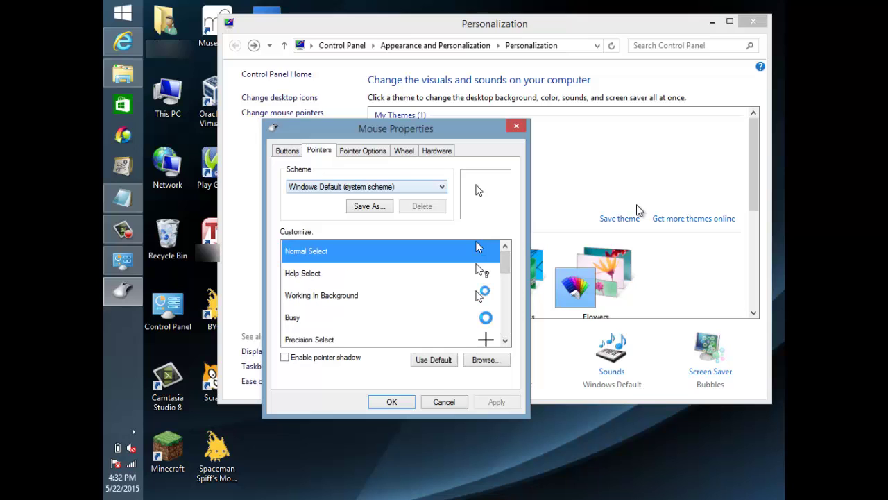
# - Set the pointer scheme to Windows Black (extra large) (system scheme)
pyautogui.click(367, 186)
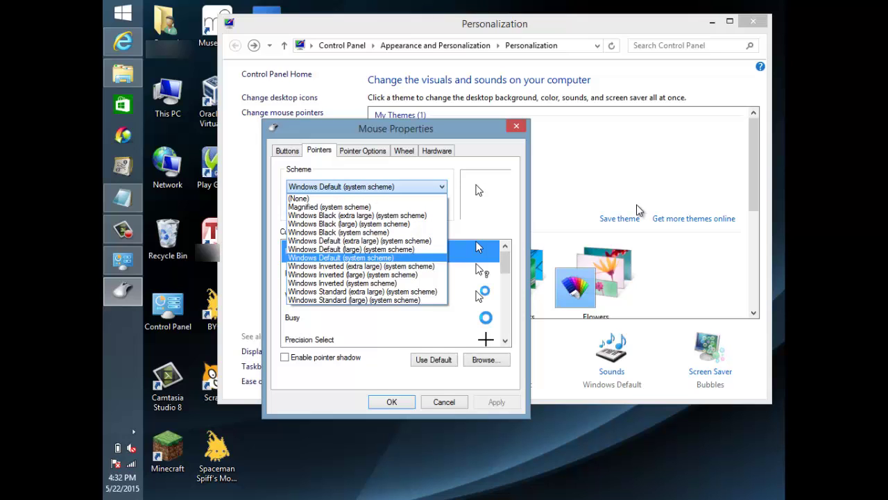
pyautogui.press('Up')
pyautogui.press('Up')
pyautogui.press('Up')
pyautogui.press('Down')
pyautogui.press('Down')
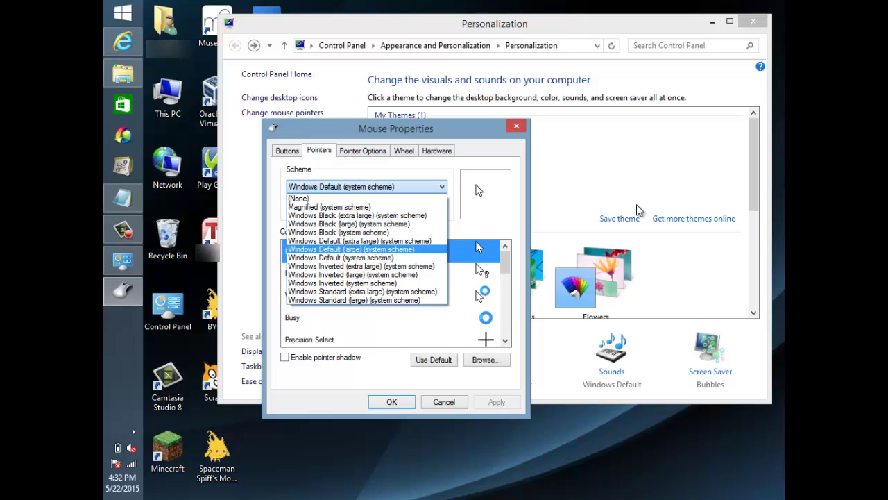
pyautogui.press('Down')
pyautogui.press('Up')
pyautogui.press('Up')
pyautogui.press('Up')
pyautogui.press('Up')
pyautogui.press('Up')
pyautogui.press('Return')
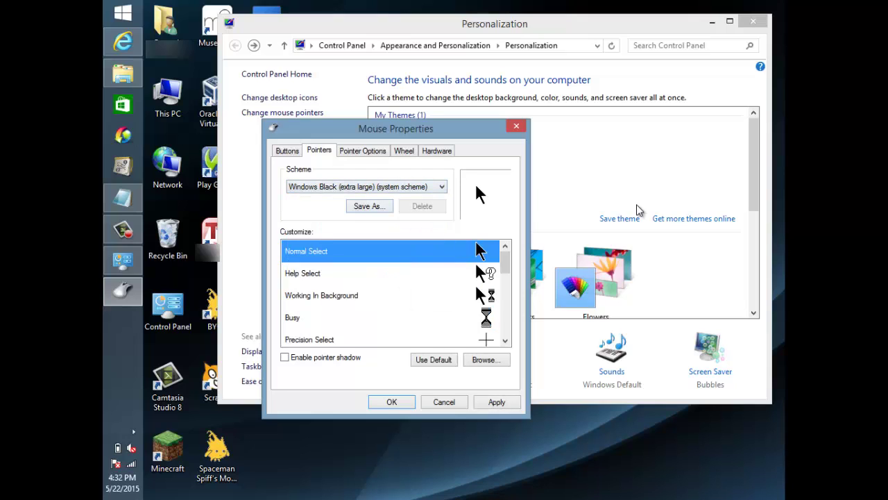
# - Preview the remaining pointer schemes one after another, ending on Windows Standard (large) (system scheme)
pyautogui.press('Down')
pyautogui.press('Down')
pyautogui.press('Down')
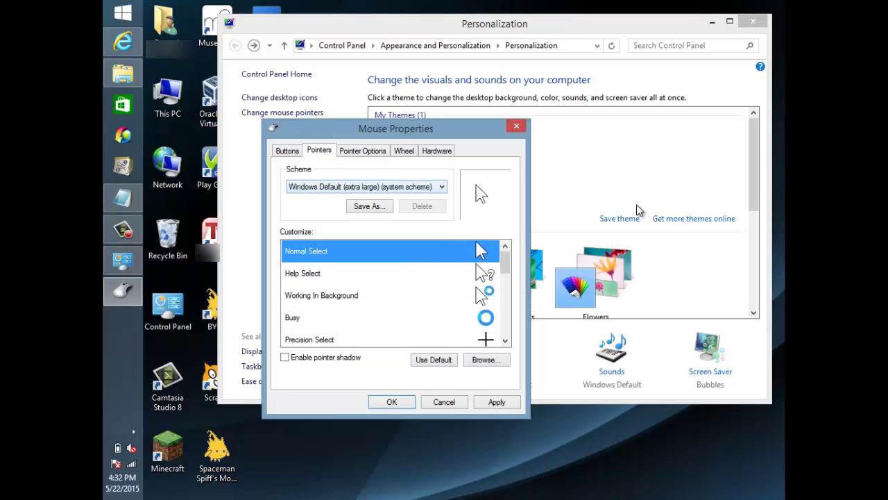
pyautogui.press('Down')
pyautogui.press('Down')
pyautogui.press('Down')
pyautogui.press('Down')
pyautogui.press('Down')
pyautogui.press('Down')
pyautogui.press('Down')
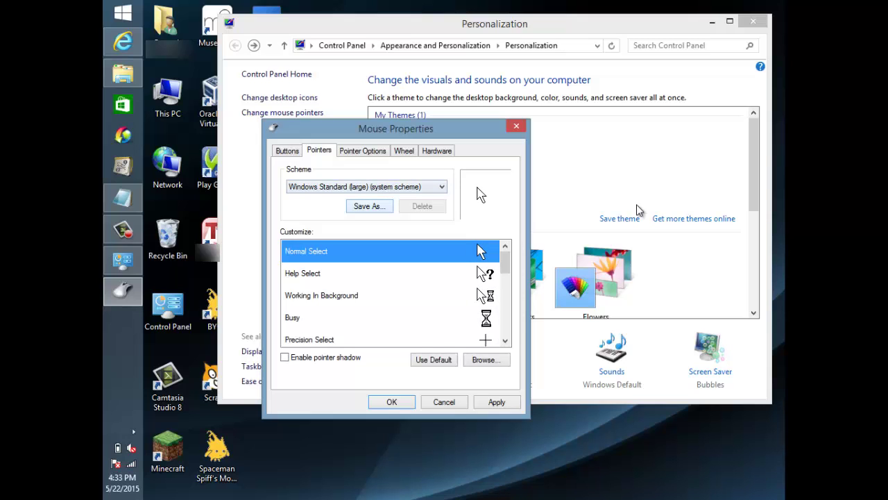
# - Browse the cursor files available for the Normal Select pointer and close the file browser without choosing one
pyautogui.hotkey('alt', 'b')
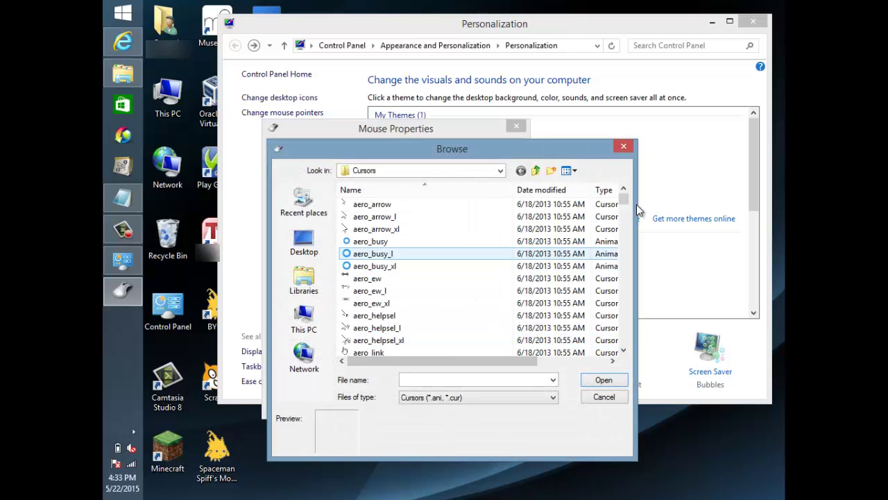
pyautogui.press('Down')
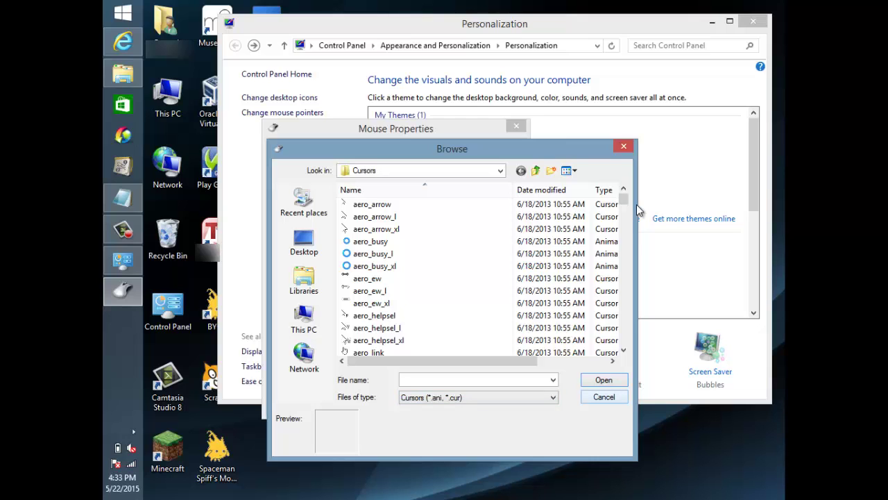
pyautogui.press('Escape')
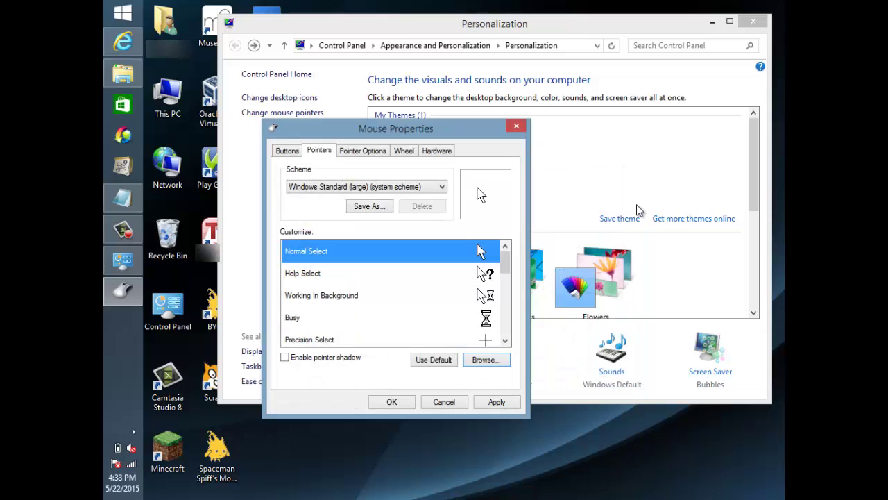
# - Set the pointer scheme to Windows Default (large) (system scheme)
pyautogui.hotkey('alt', 'Down')
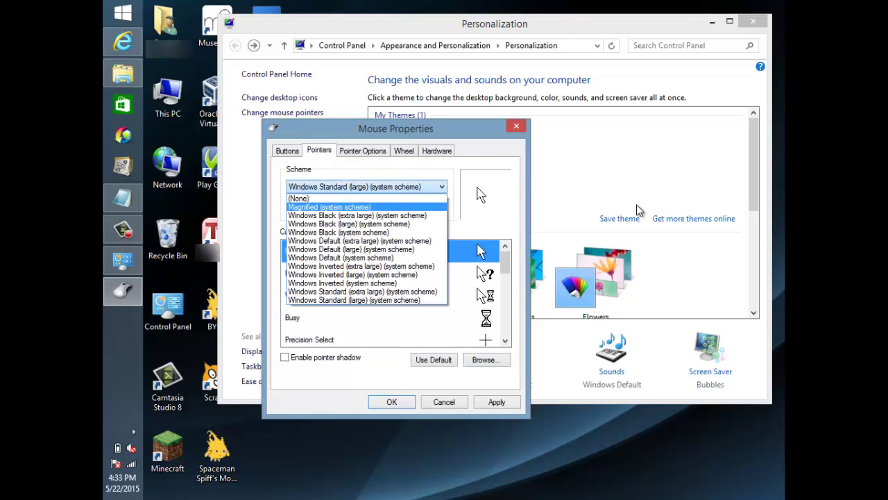
pyautogui.press('Down')
pyautogui.press('Down')
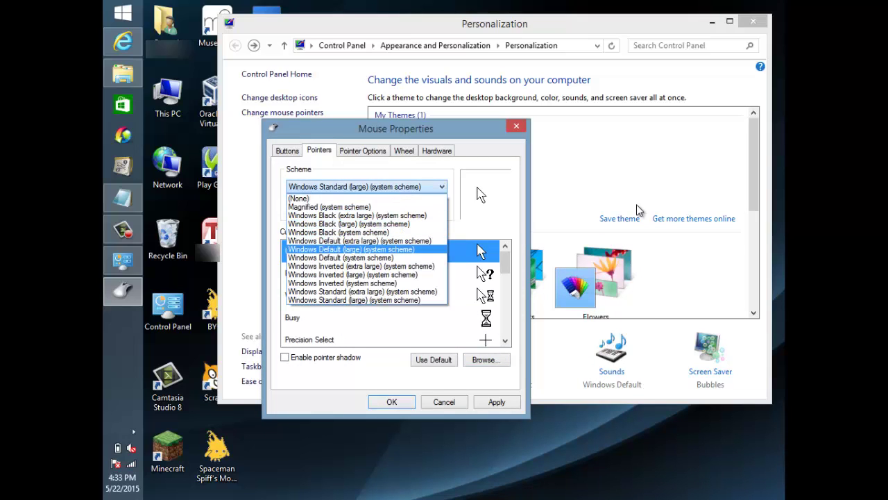
pyautogui.press('Return')
# - Try switching the primary and secondary mouse buttons, test this on the open windows, and turn the option off again
pyautogui.hotkey('ctrl', 'shift', 'Tab')
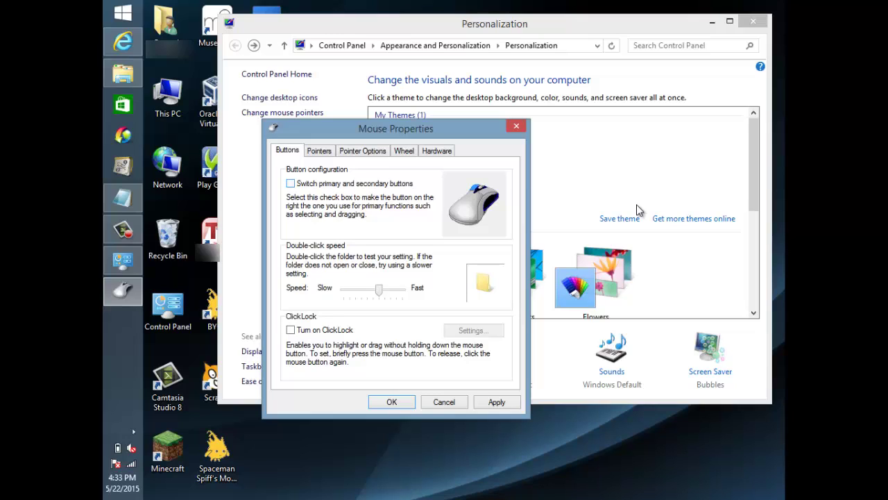
pyautogui.click(290, 184)
pyautogui.rightClick(568, 29)
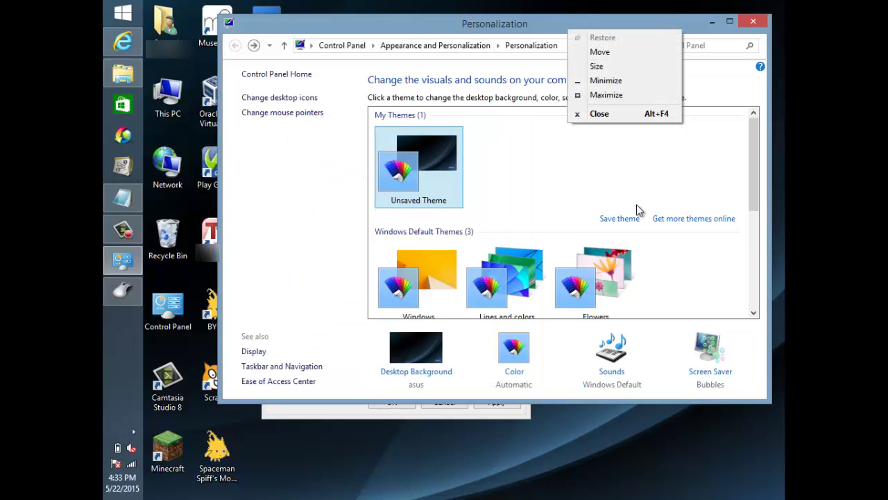
pyautogui.click(637, 205)
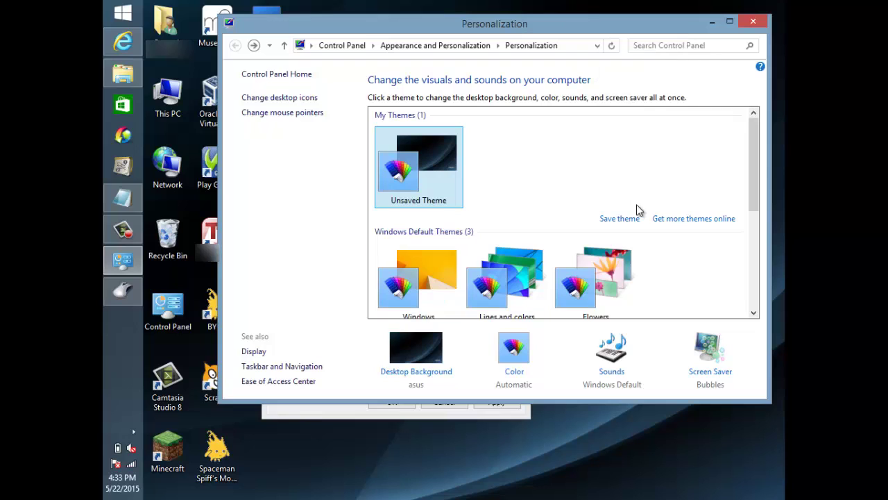
pyautogui.hotkey('alt', 'Tab')
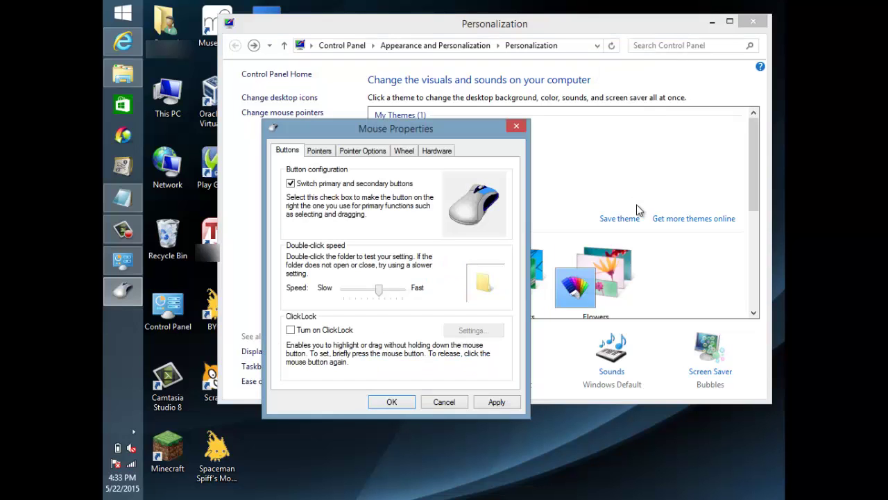
pyautogui.rightClick(464, 128)
pyautogui.press('Escape')
pyautogui.press('space')
# - Try faster and slower pointer speeds in the pointer options and bring the speed back to the middle
pyautogui.hotkey('ctrl', 'Tab')
pyautogui.hotkey('ctrl', 'Tab')
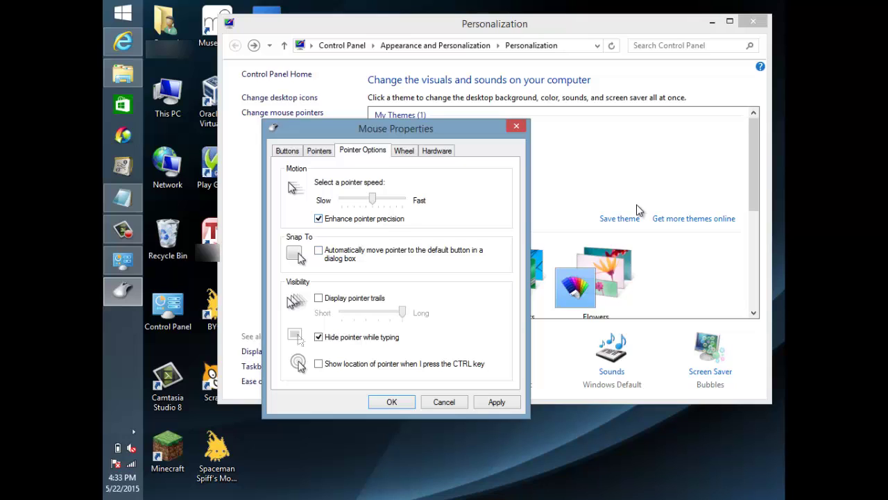
pyautogui.press('Right')
pyautogui.press('Right')
pyautogui.press('Right')
pyautogui.press('Right')
pyautogui.press('Right')
pyautogui.press('Left')
pyautogui.press('Left')
pyautogui.press('Left')
pyautogui.press('Left')
pyautogui.press('Left')
pyautogui.press('Left')
pyautogui.press('Left')
pyautogui.press('Left')
pyautogui.press('Left')
pyautogui.press('Left')
pyautogui.press('Left')
pyautogui.press('Left')
pyautogui.press('Left')
pyautogui.press('Left')
pyautogui.press('Left')
pyautogui.press('Left')
pyautogui.press('Left')
pyautogui.press('Left')
pyautogui.press('Left')
pyautogui.press('Right')
pyautogui.press('Right')
pyautogui.press('Right')
pyautogui.press('Right')
pyautogui.press('Right')
pyautogui.press('Left')
# - Try automatically moving the pointer to the default button in a dialog box, and turn the option off again
pyautogui.press('space')
pyautogui.click(637, 206)
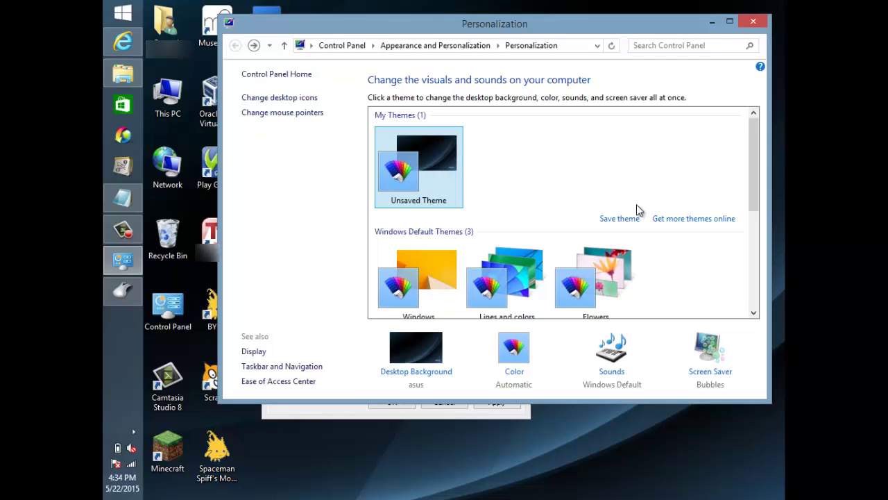
pyautogui.hotkey('alt', 'Tab')
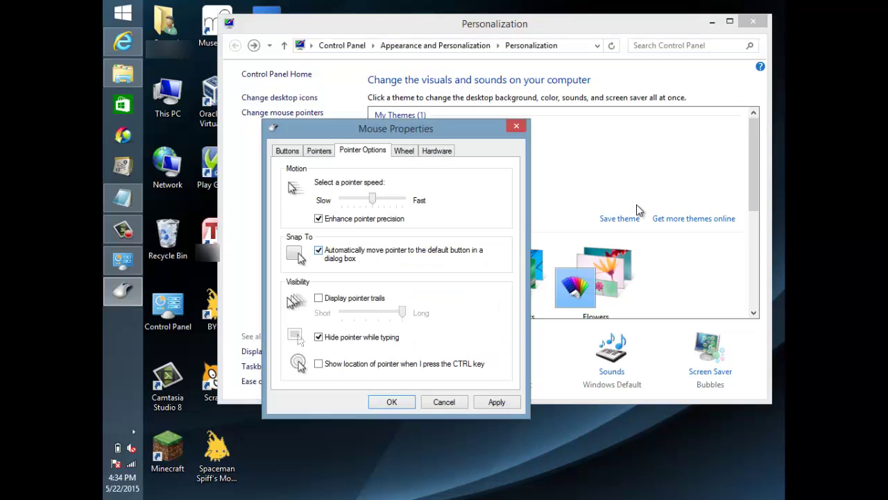
pyautogui.press('space')
# - Try displaying pointer trails at shorter and longest lengths, and turn the trails off again
pyautogui.press('space')
pyautogui.press('Left')
pyautogui.press('Left')
pyautogui.press('Left')
pyautogui.press('Left')
pyautogui.press('Left')
pyautogui.press('End')
pyautogui.hotkey('alt', 'd')
# - Try showing the pointer's location with the CTRL key, and close the mouse properties without saving
pyautogui.press('space')
pyautogui.press('ctrl')
pyautogui.press('ctrl')
pyautogui.press('ctrl')
pyautogui.press('ctrl')
pyautogui.press('Escape')
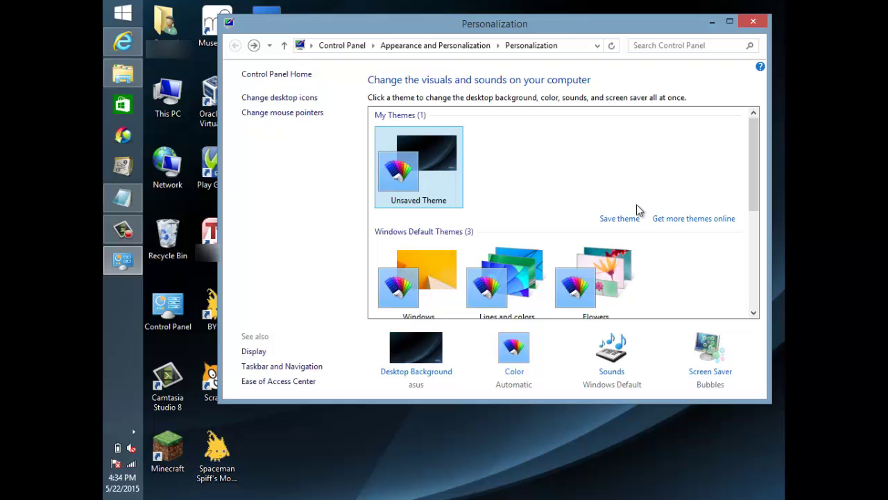
# - Save the current unsaved theme under the name test
pyautogui.hotkey('alt', 'Tab')
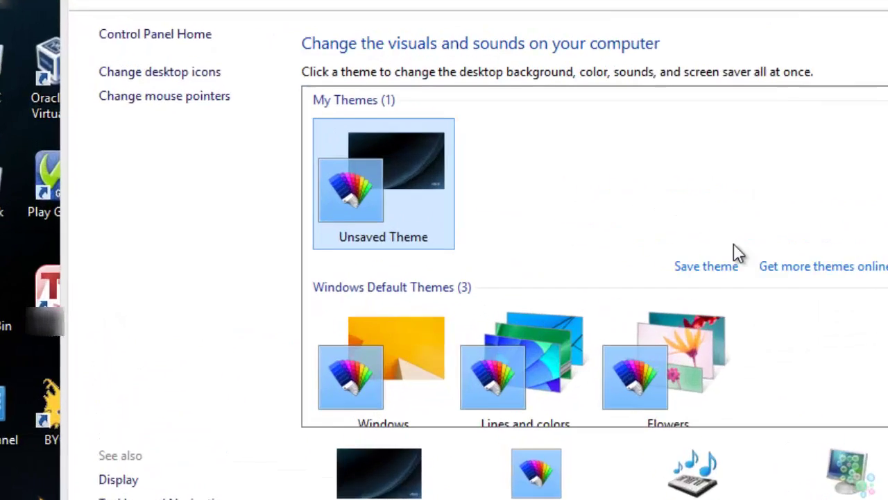
pyautogui.hotkey('shift', 'F10')
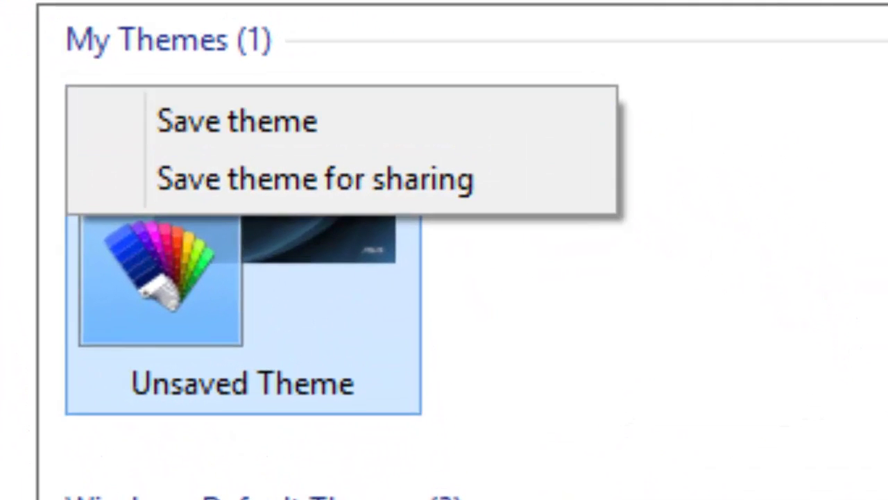
pyautogui.press('Down')
pyautogui.press('Return')
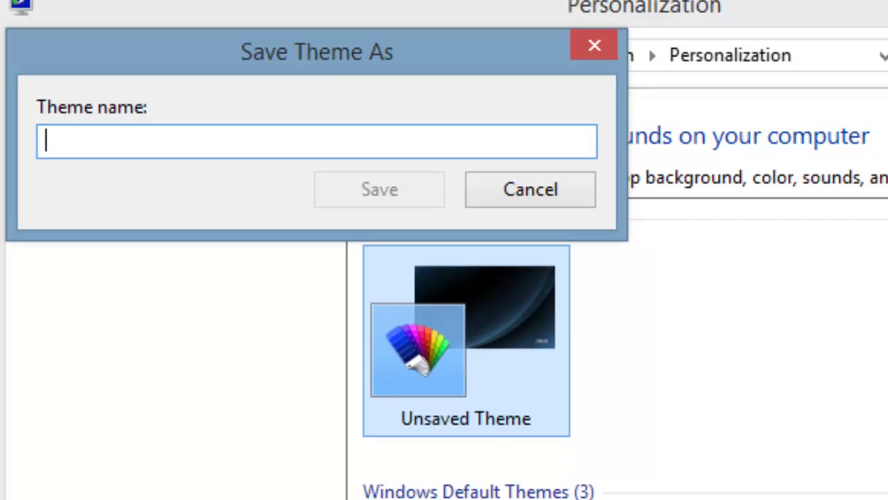
pyautogui.write('test')
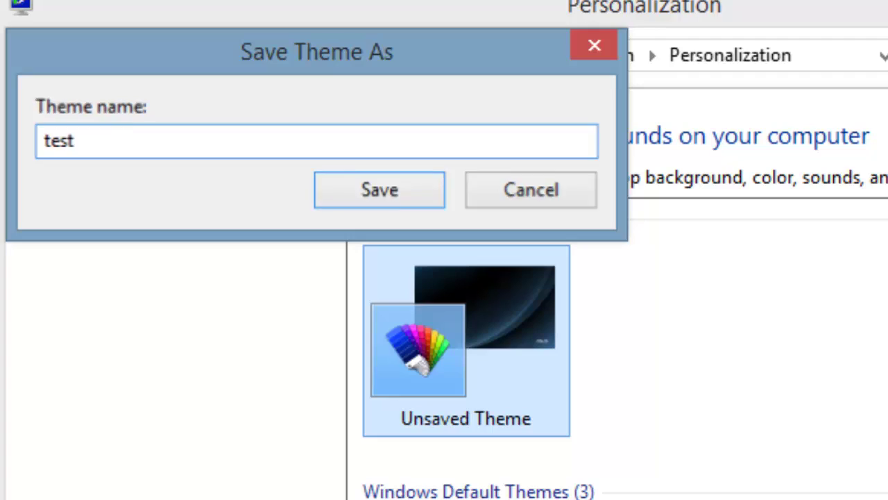
pyautogui.press('Return')
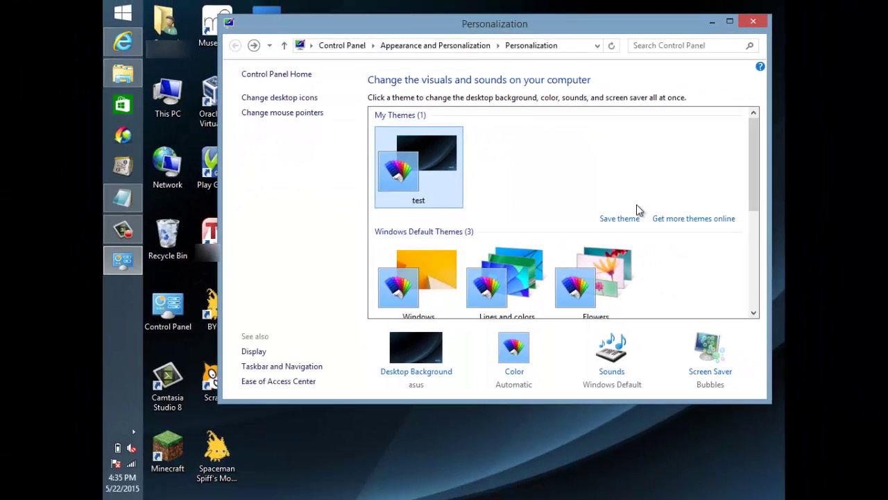
# - Apply the Windows theme from the Windows Default Themes
pyautogui.press('Down')
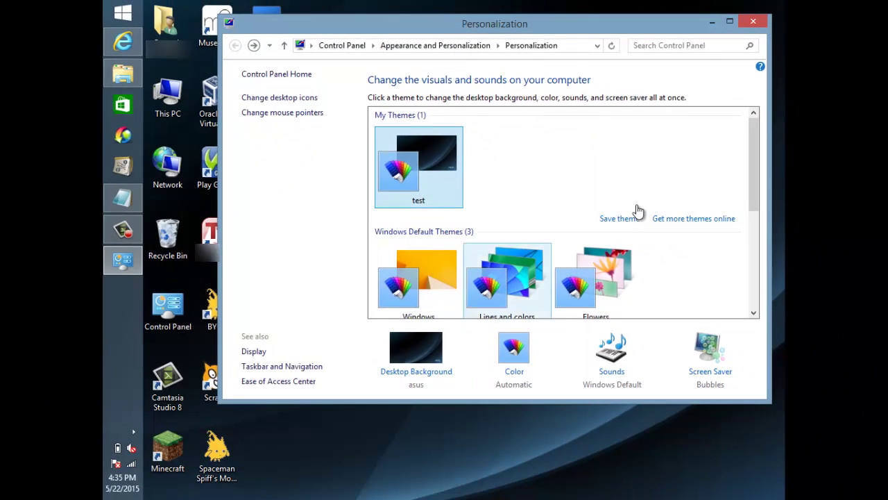
pyautogui.press('Left')
pyautogui.press('Return')
# - Delete the saved theme named test from My Themes
pyautogui.press('Up')
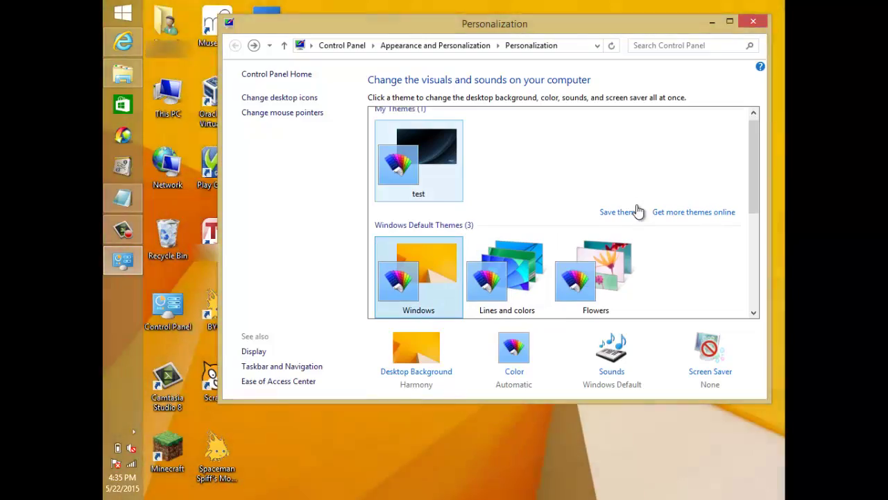
pyautogui.hotkey('shift', 'F10')
pyautogui.click(417, 139)
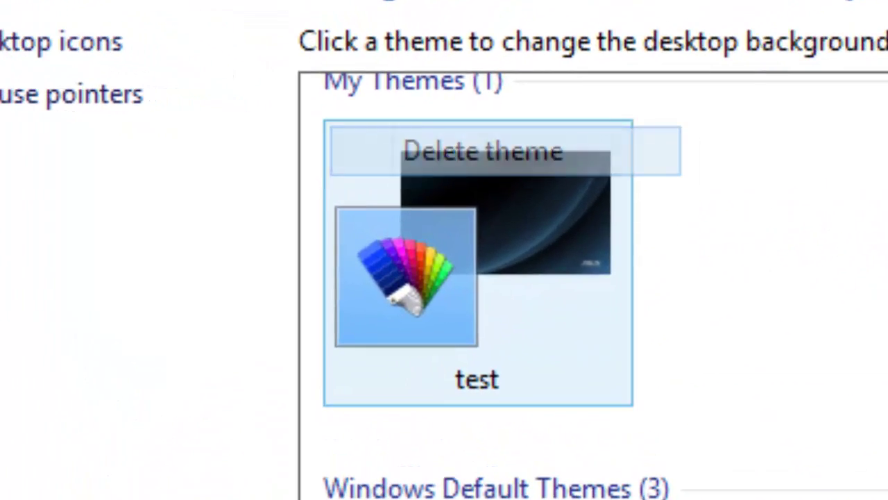